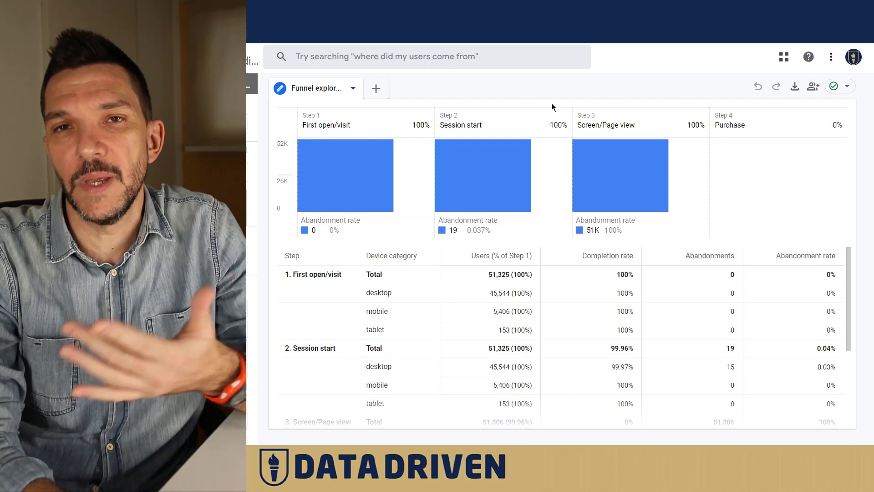
Step: Return to the Explorations list and reopen the saved Funnel exploration
mouse_move(368, 166)
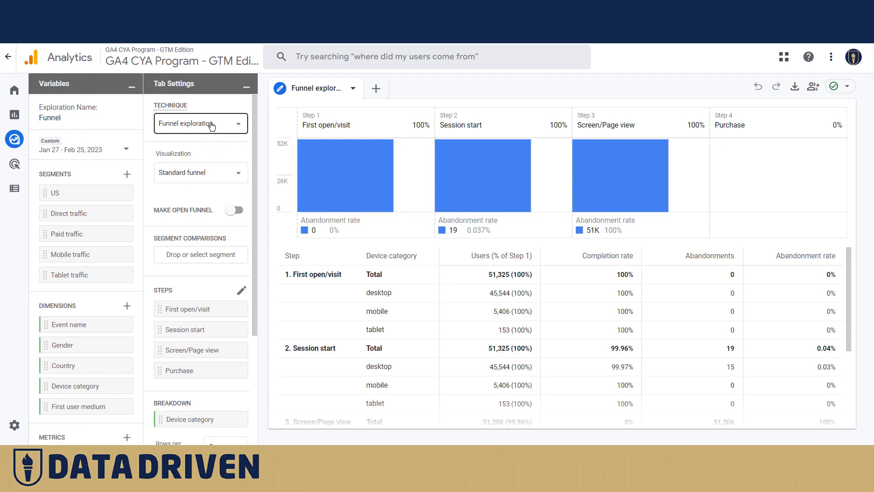
mouse_move(347, 182)
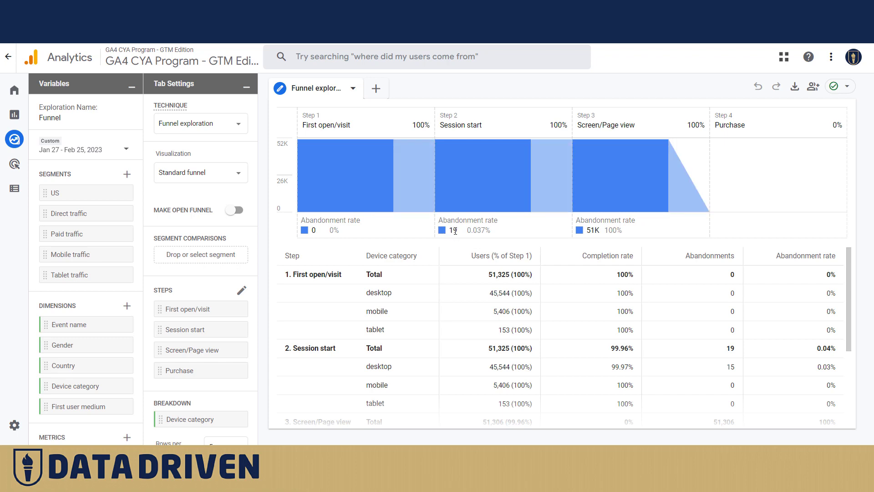
mouse_move(474, 186)
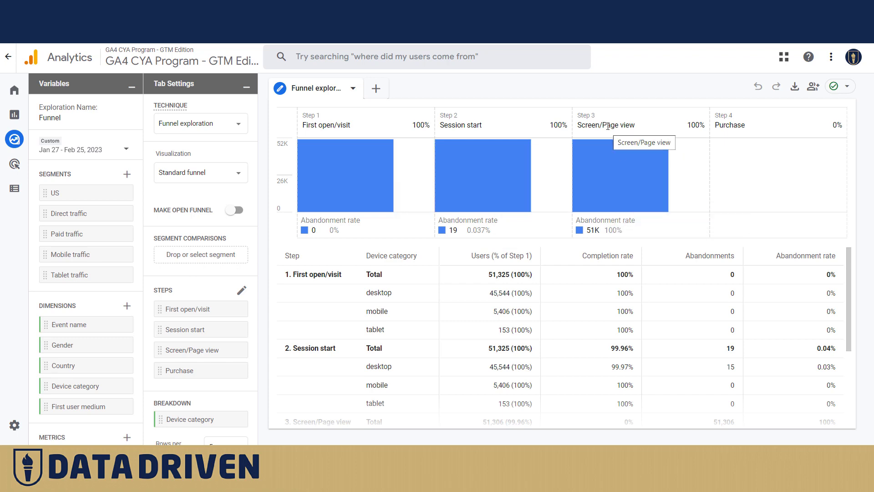
mouse_move(617, 184)
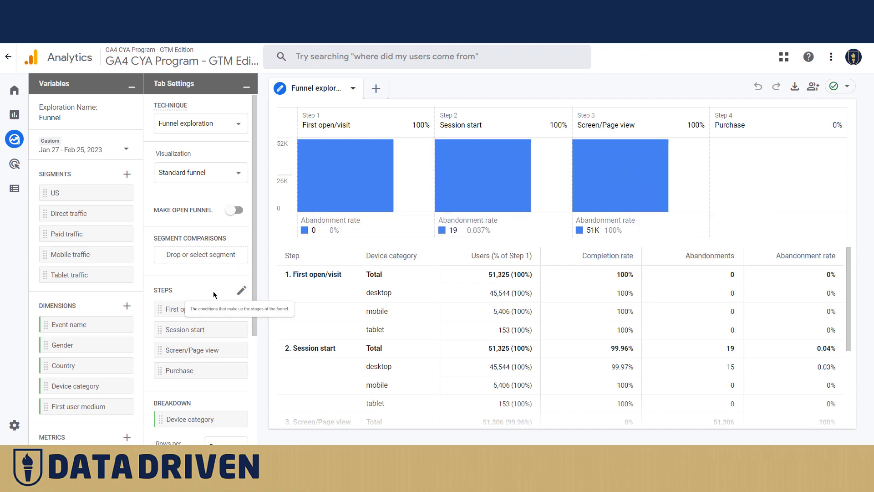
scroll(216, 290, "down", 2)
scroll(210, 283, "up", 2)
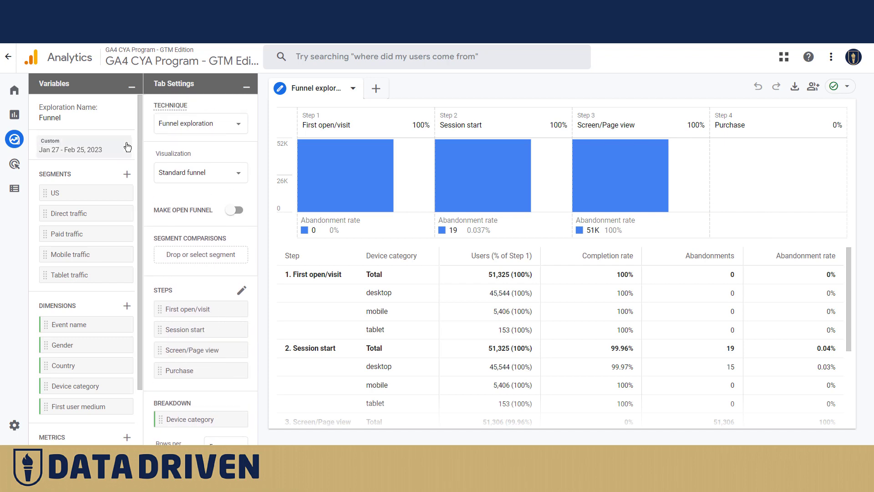
left_click(7, 58)
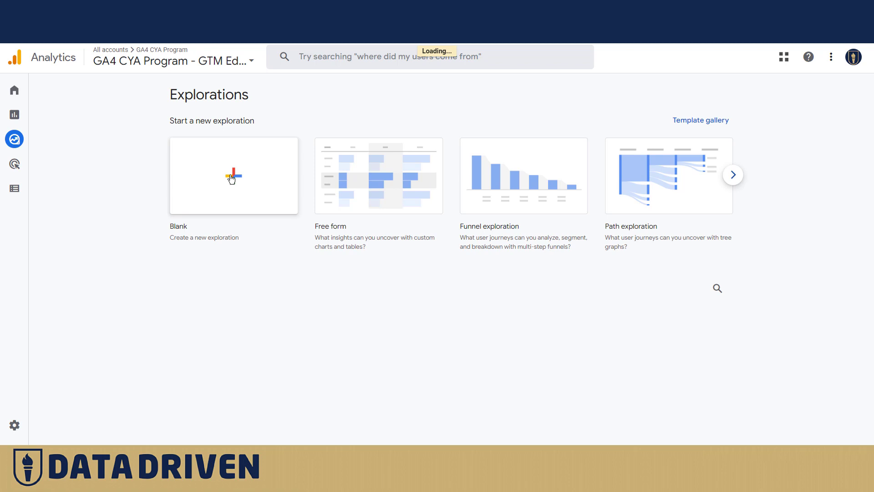
left_click(282, 319)
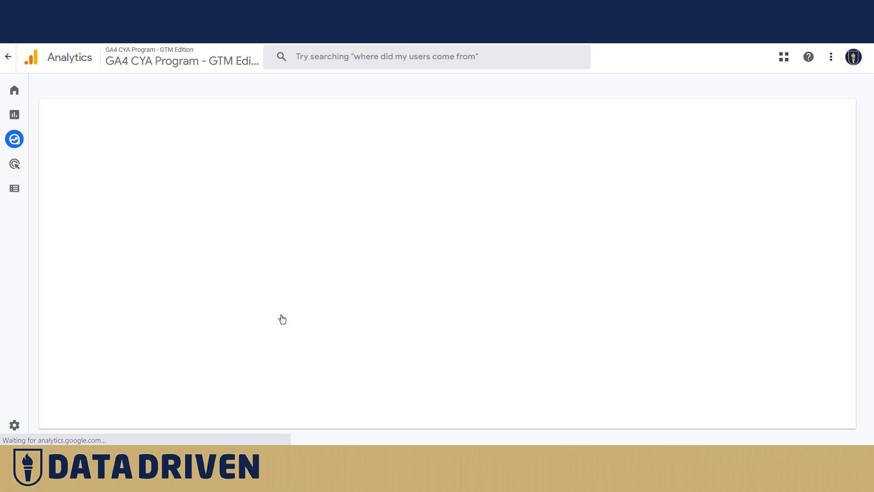
Step: Remove the First open/visit, Session start, Screen/Page view and Purchase funnel steps
scroll(230, 337, "down", 5)
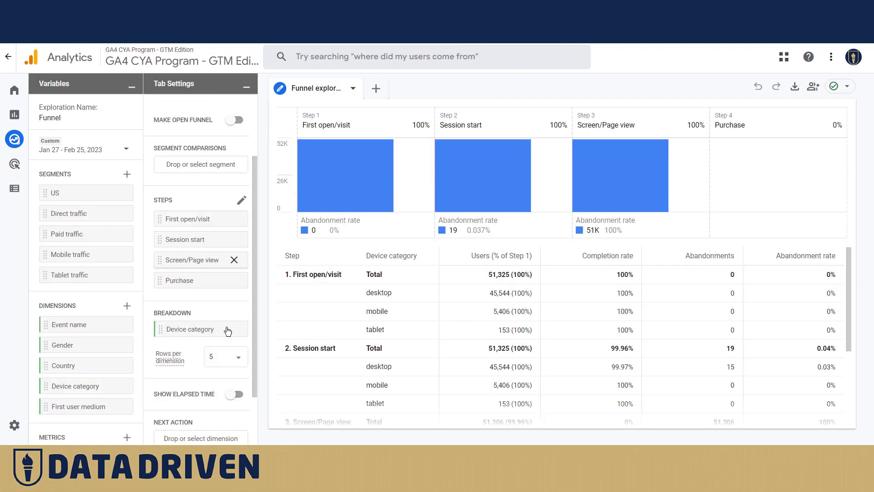
left_click(234, 196)
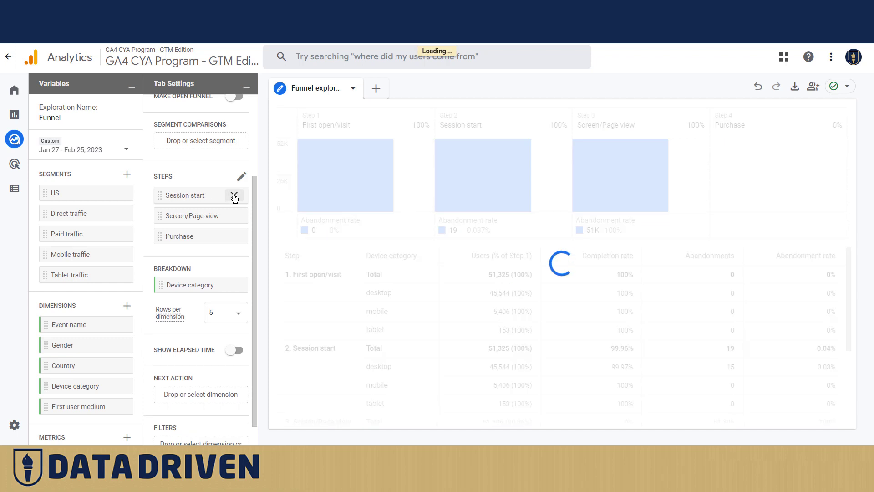
left_click(234, 195)
left_click(234, 196)
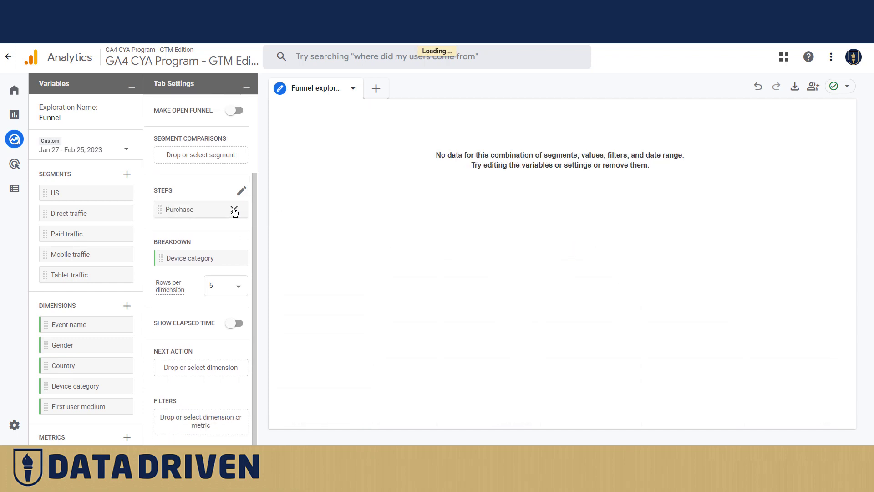
left_click(234, 209)
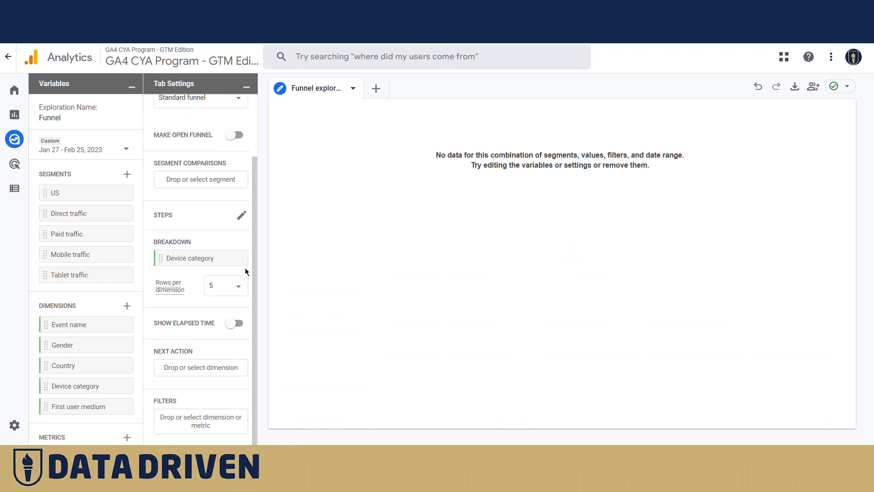
Step: Make first_visit the funnel's first step
left_click(242, 216)
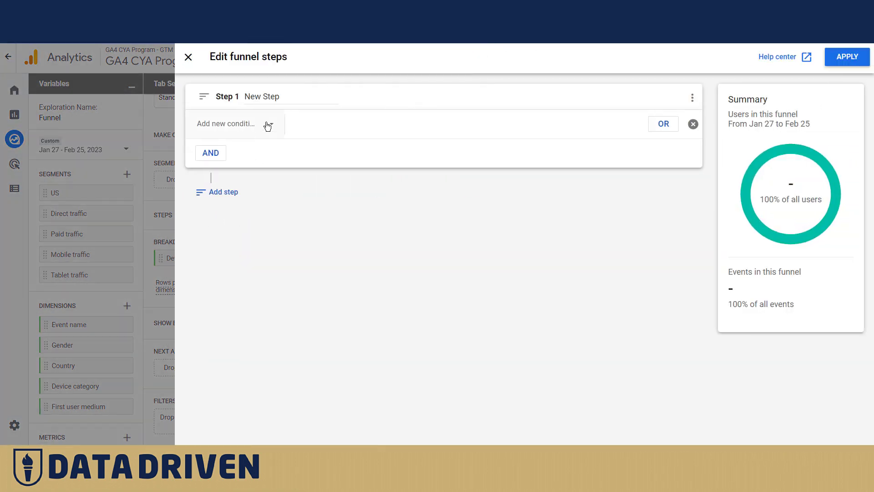
left_click(268, 126)
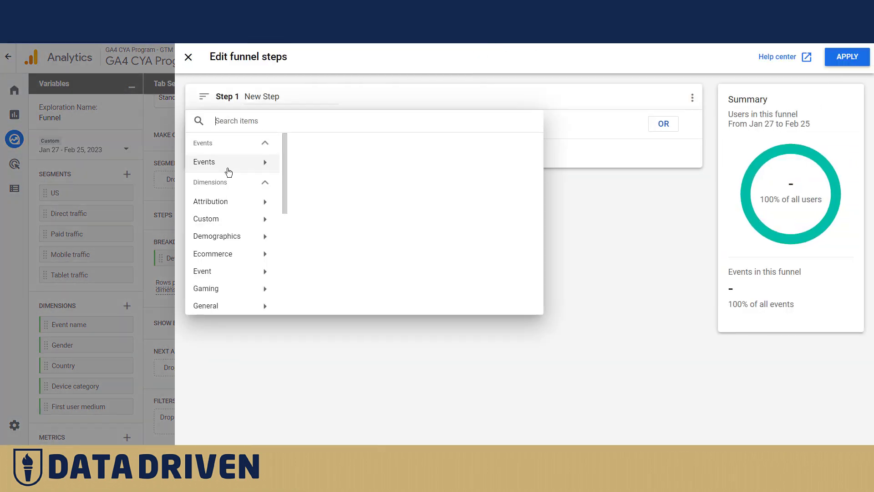
left_click(249, 163)
scroll(341, 195, "down", 4)
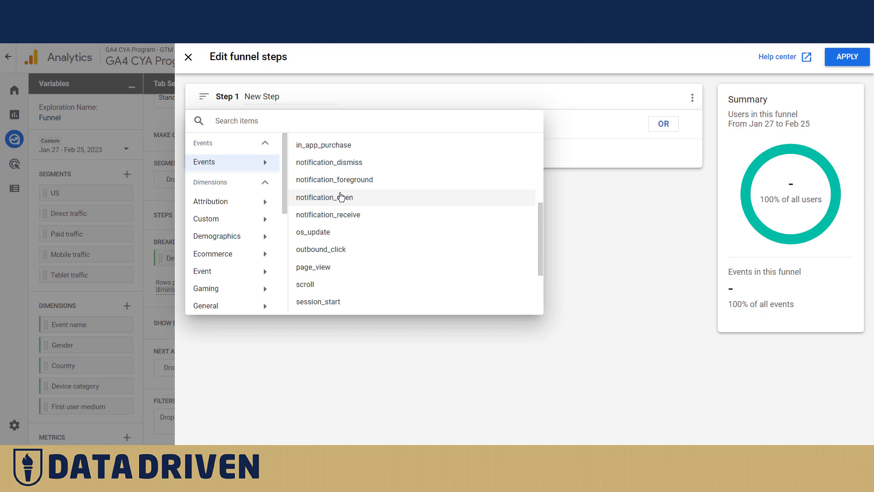
scroll(360, 195, "up", 3)
left_click(321, 184)
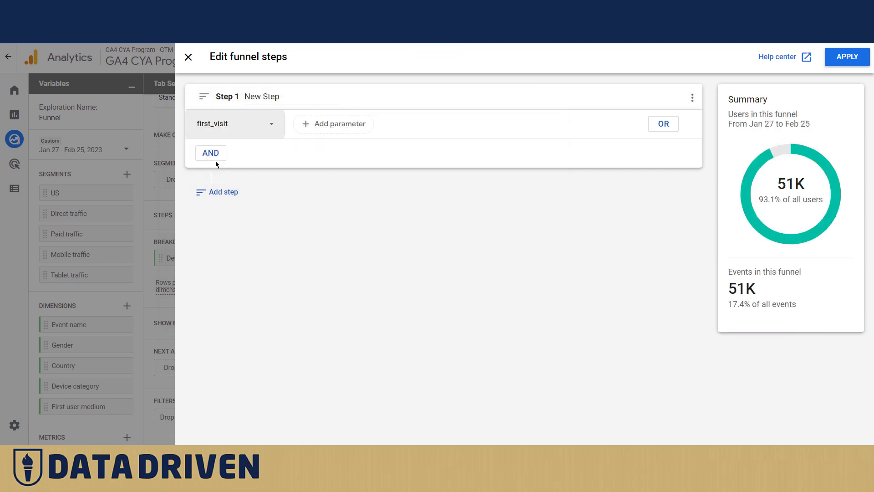
Step: Add video_start as the funnel's second step
left_click(217, 192)
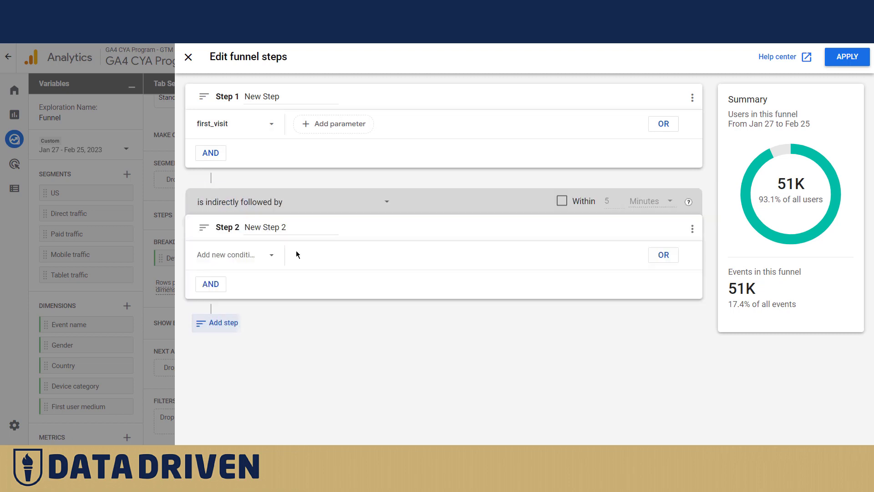
left_click(270, 262)
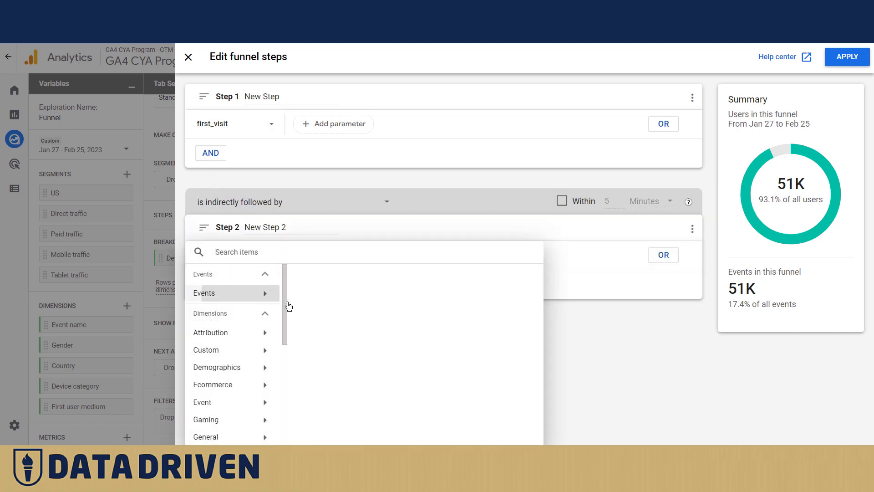
mouse_move(273, 294)
scroll(347, 314, "down", 4)
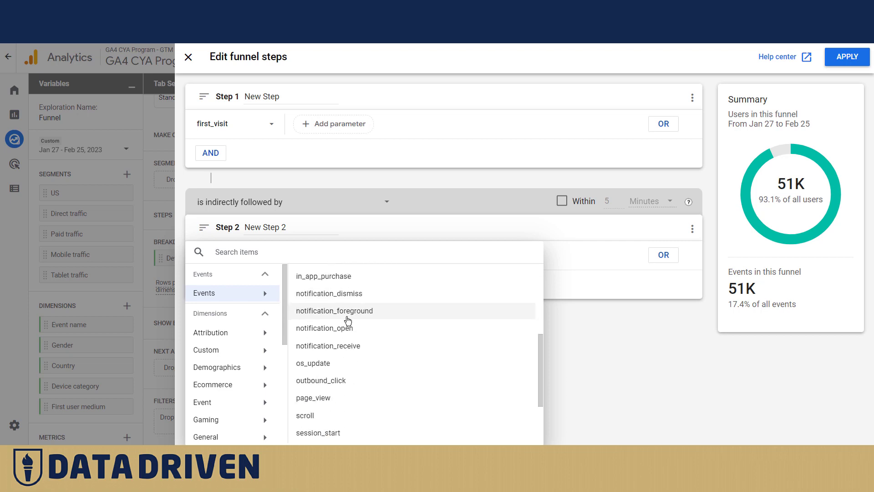
scroll(349, 320, "down", 3)
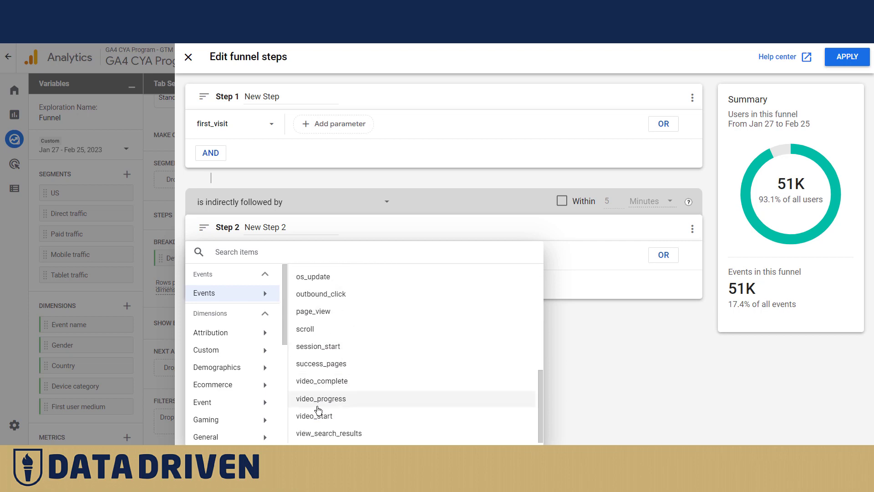
left_click(319, 415)
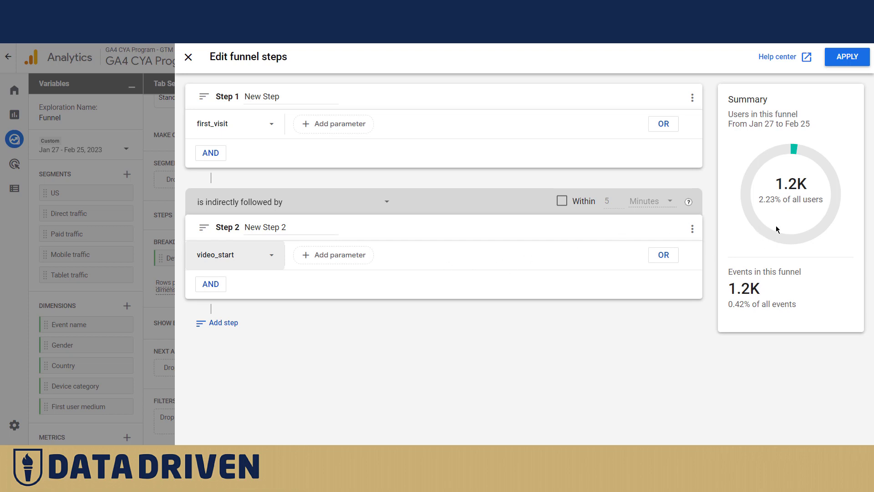
Step: Add a third funnel step limited to a window measured in days
left_click(217, 324)
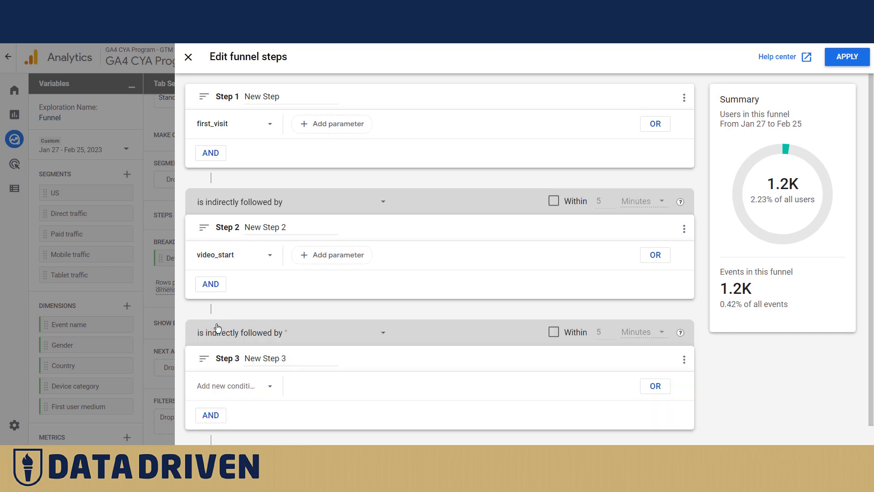
scroll(358, 348, "down", 1)
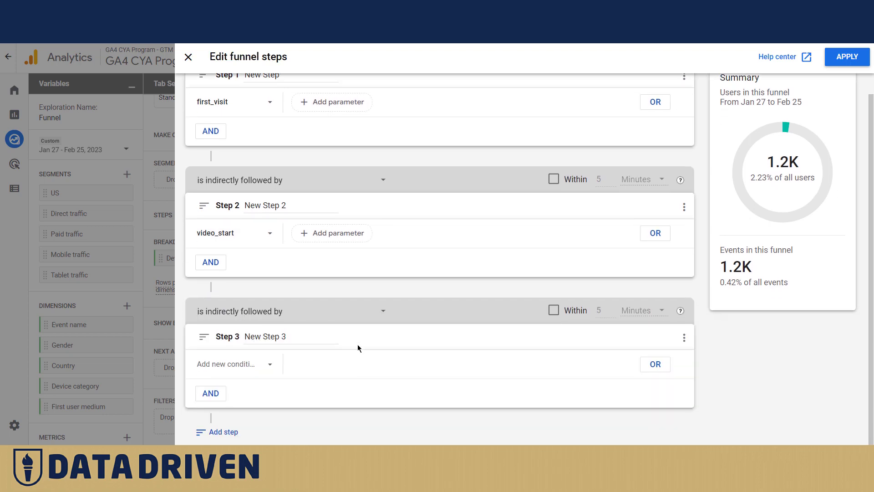
left_click(554, 312)
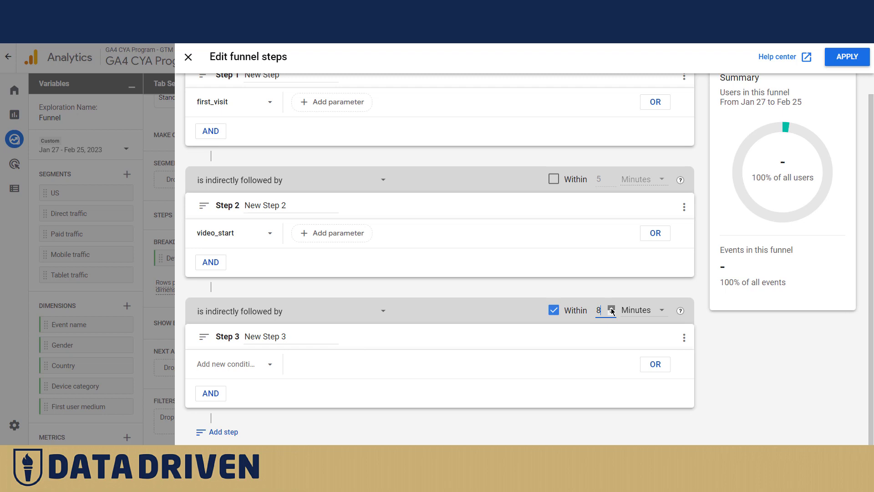
left_click(662, 313)
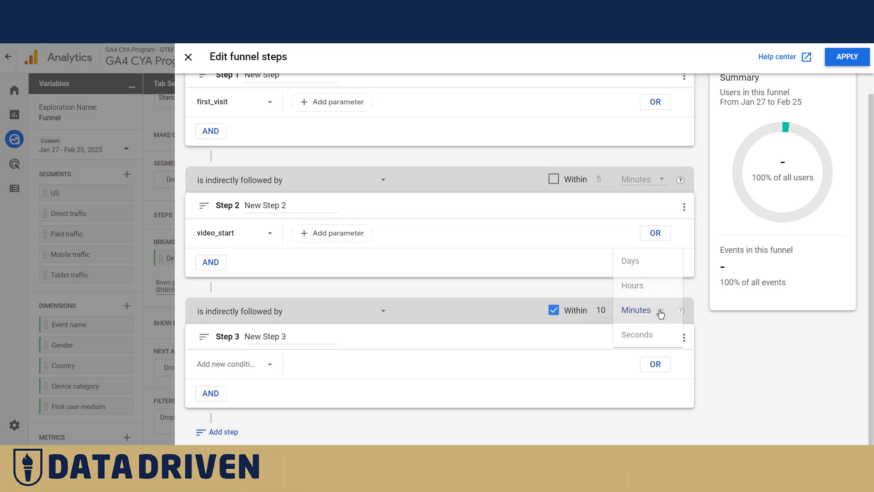
left_click(629, 263)
Step: Make session_start the third step's event and apply the new funnel steps
left_click(250, 366)
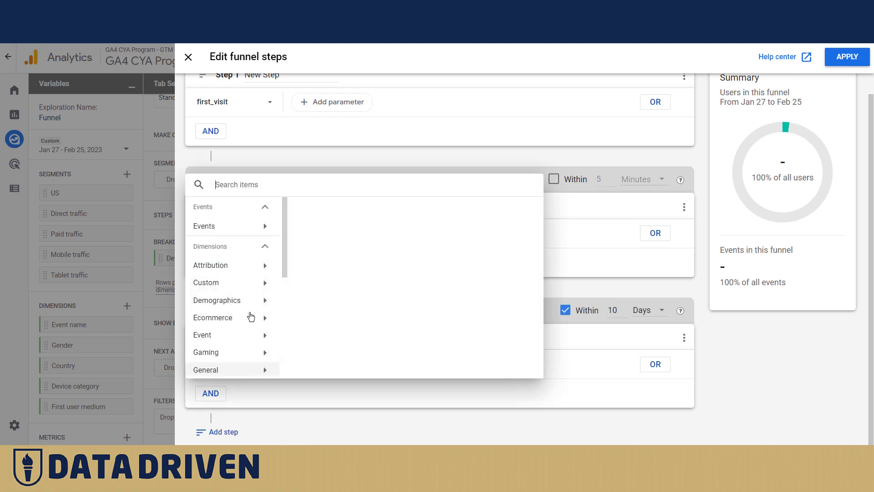
left_click(233, 233)
scroll(348, 263, "down", 3)
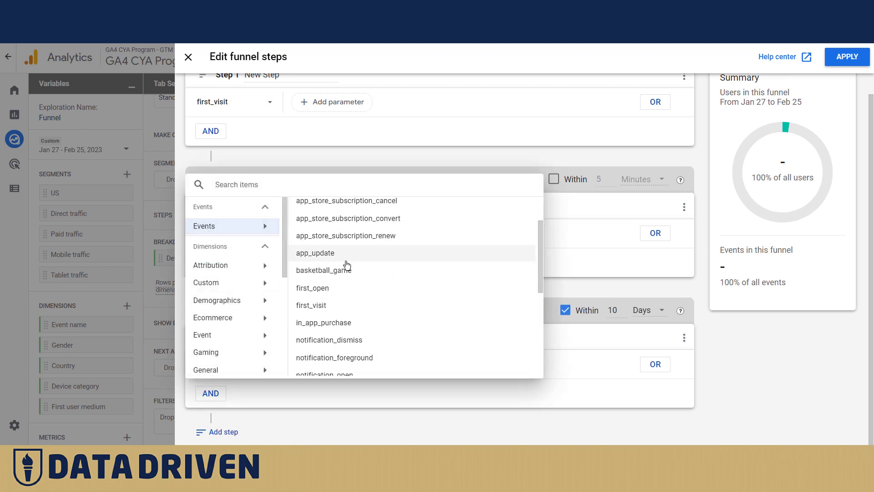
scroll(377, 290, "down", 3)
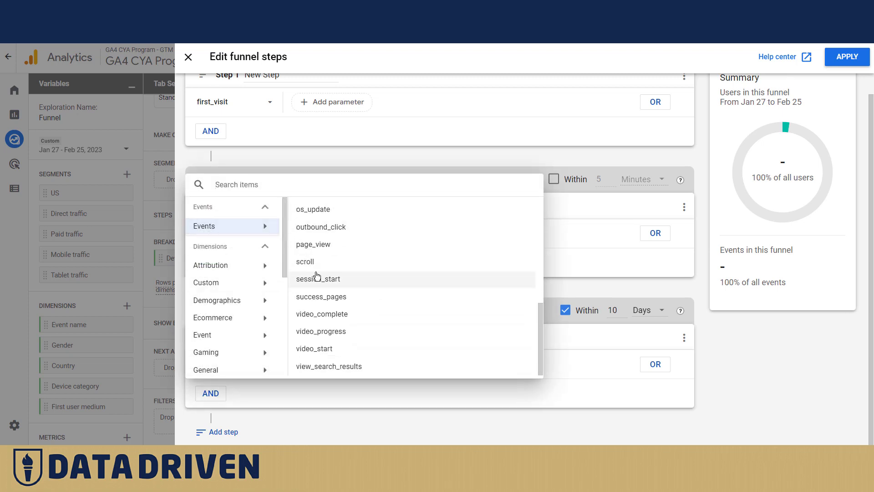
left_click(317, 278)
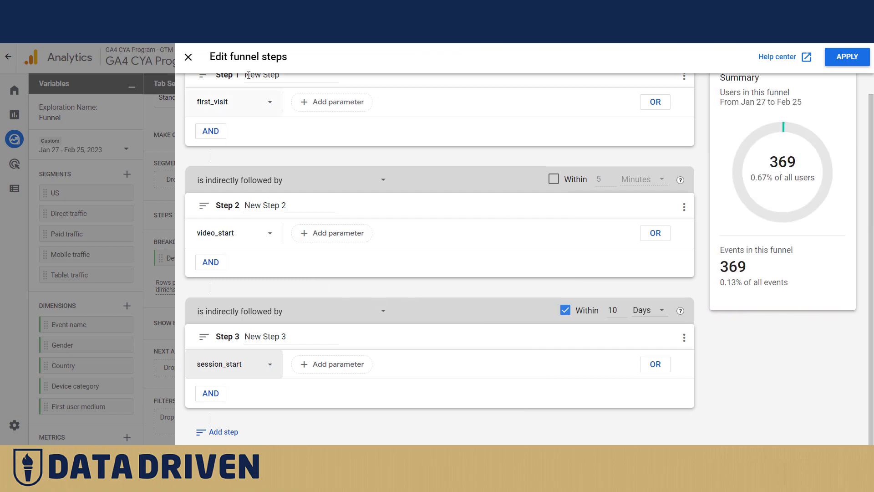
left_click(838, 65)
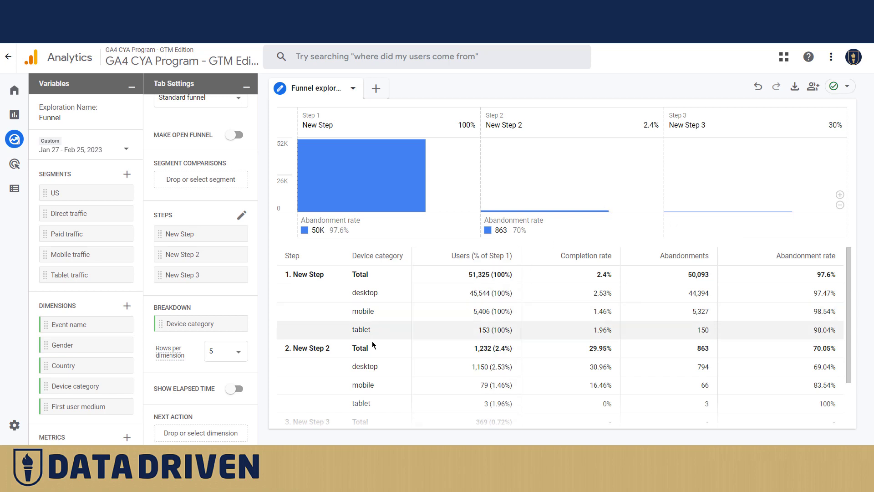
Step: Create a user segment from the New Step 3 row of the breakdown table
scroll(306, 363, "down", 1)
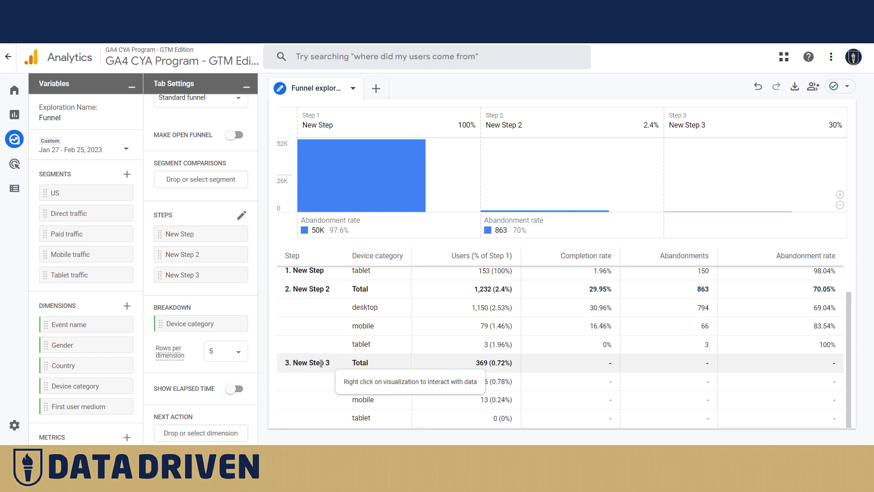
right_click(321, 363)
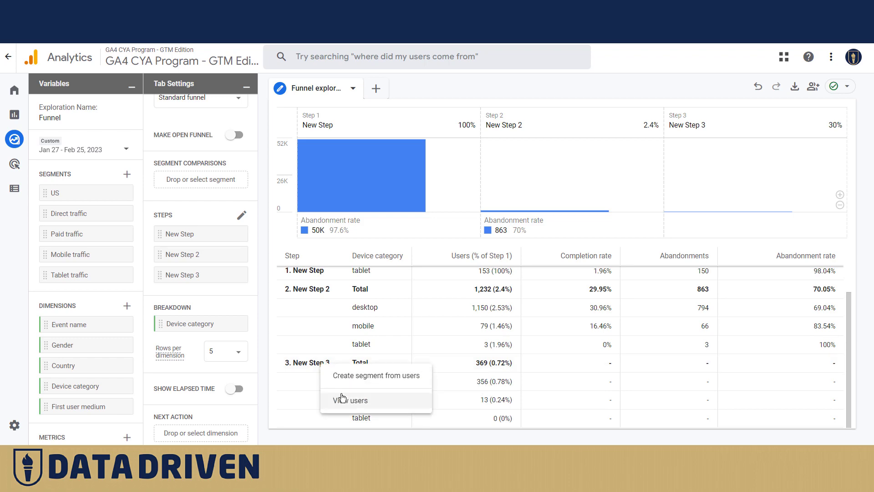
left_click(350, 376)
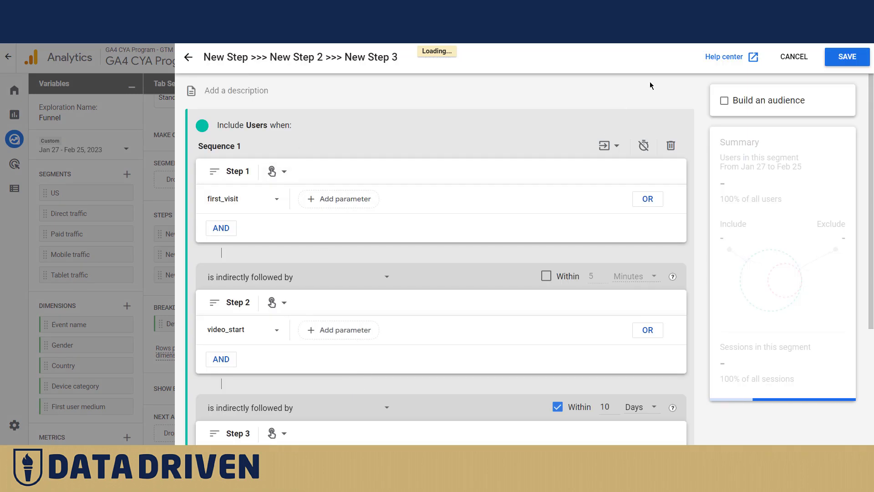
Step: Enable Build an audience, then close the segment builder without saving
left_click(725, 100)
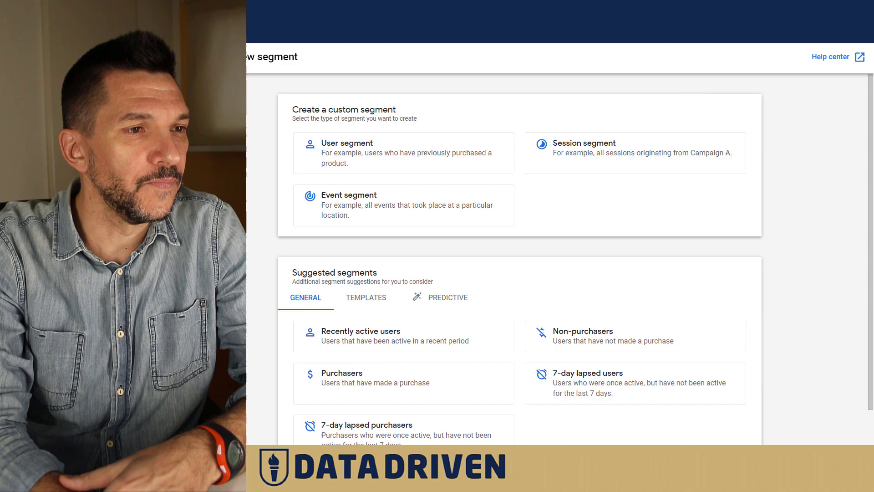
left_click(188, 56)
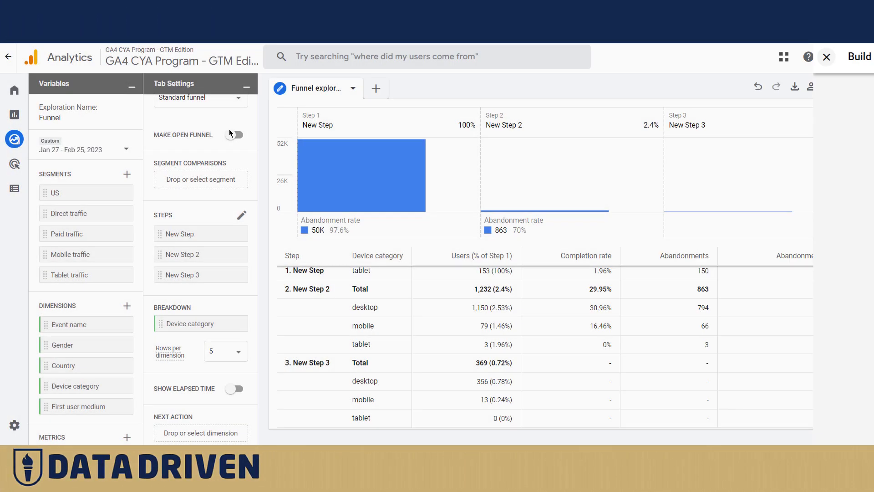
Step: Return to Explorations, dismiss the users popup, and start a new Path exploration
left_click(12, 60)
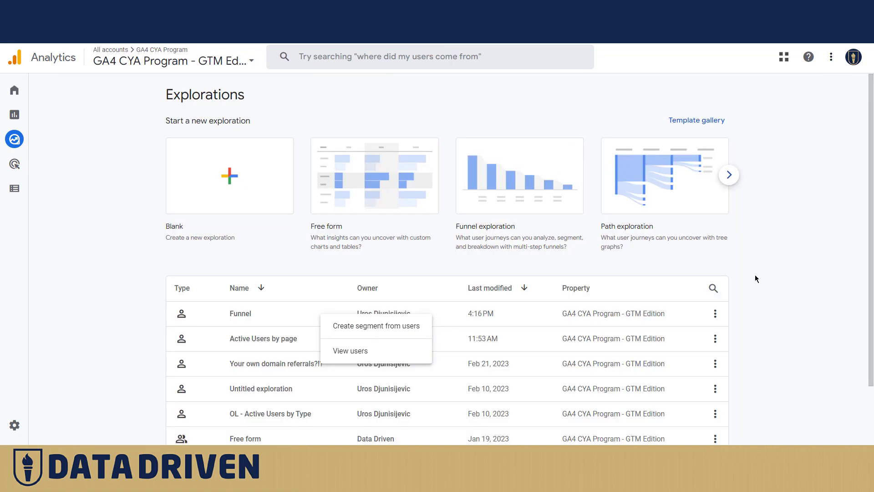
left_click(656, 182)
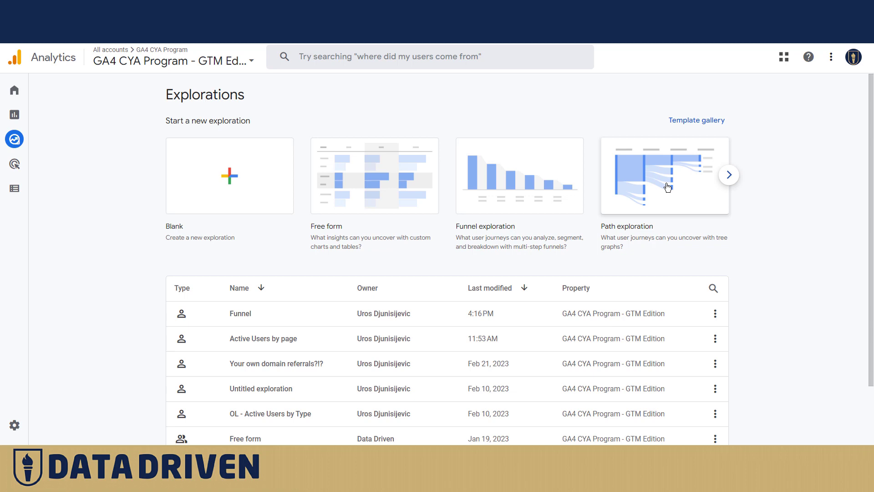
left_click(661, 190)
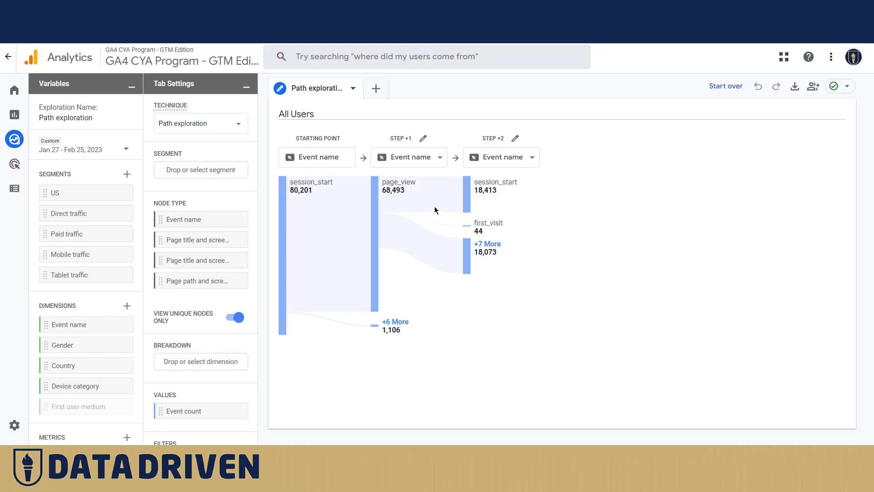
Step: Collapse the step after page_view and bring up the starting-point events from session_start
left_click(387, 189)
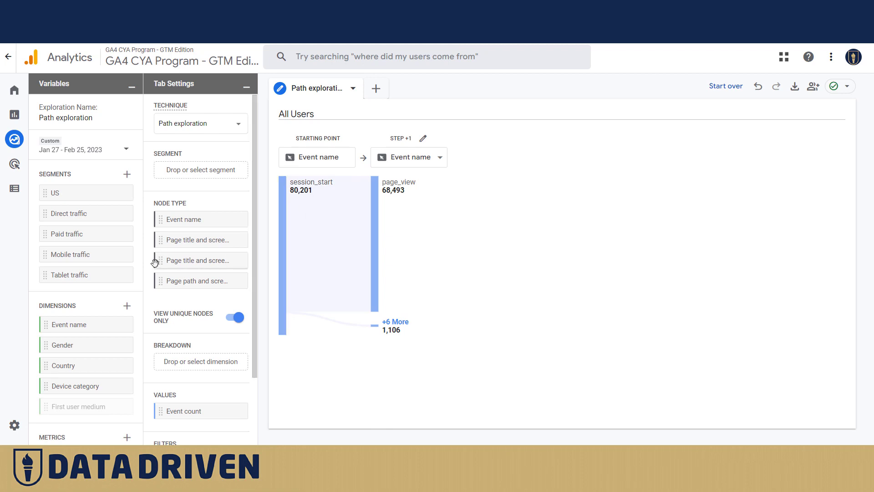
scroll(190, 275, "down", 2)
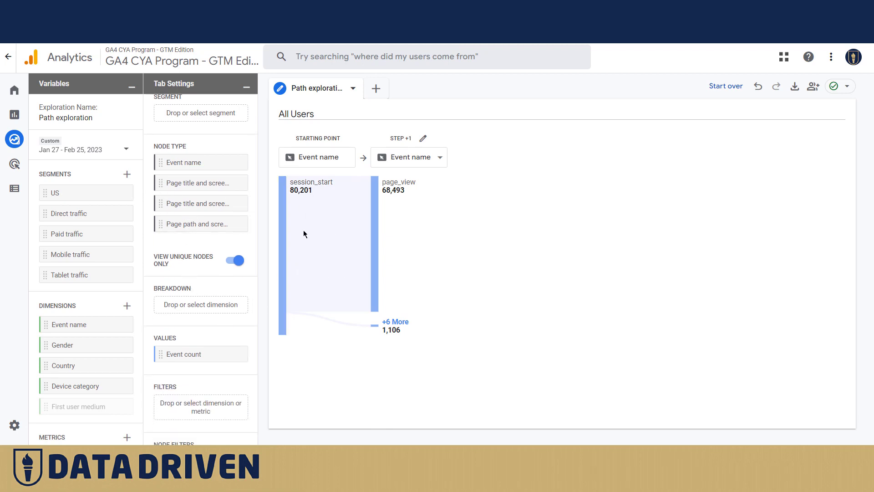
mouse_move(284, 241)
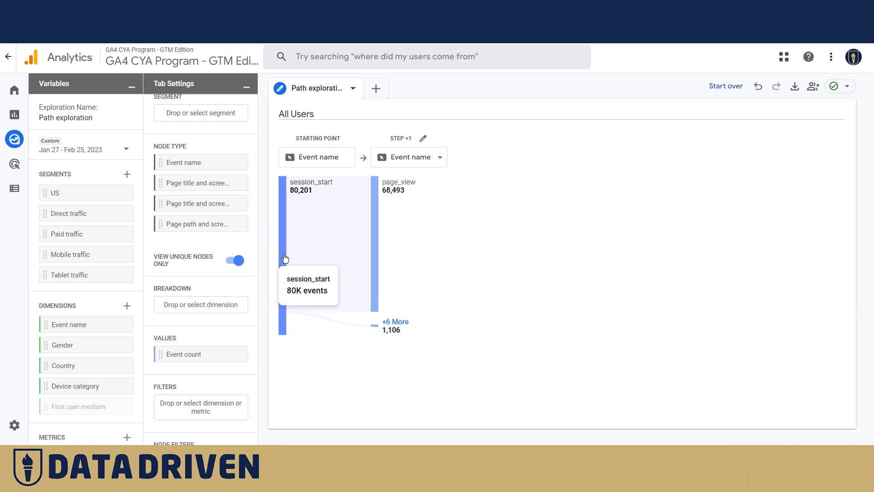
left_click(284, 258)
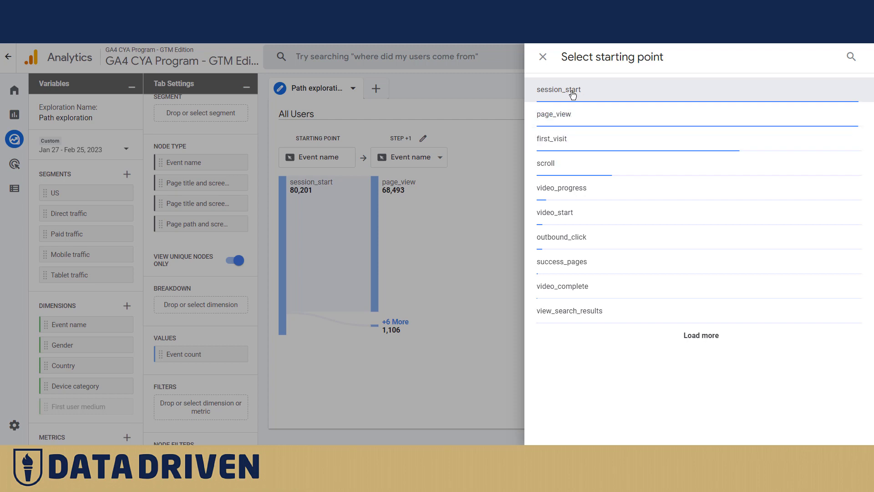
Step: Change the path's starting point to the scroll event
left_click(555, 167)
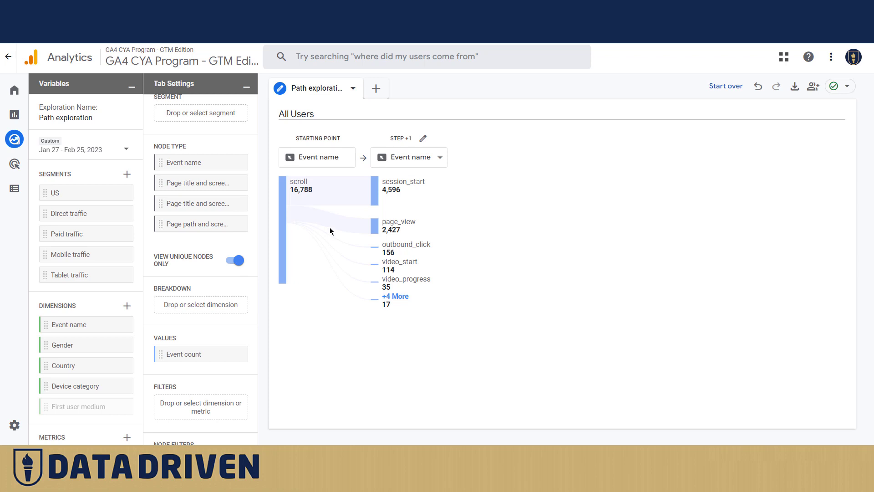
mouse_move(313, 196)
Step: Show page paths at step +1, expand /ga4-behavior-flow-report/, and show event names at step +2
left_click(425, 160)
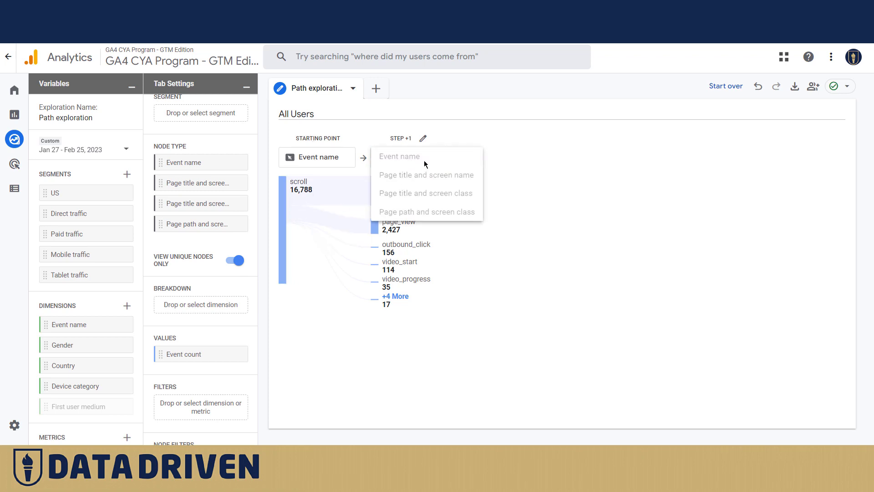
left_click(416, 212)
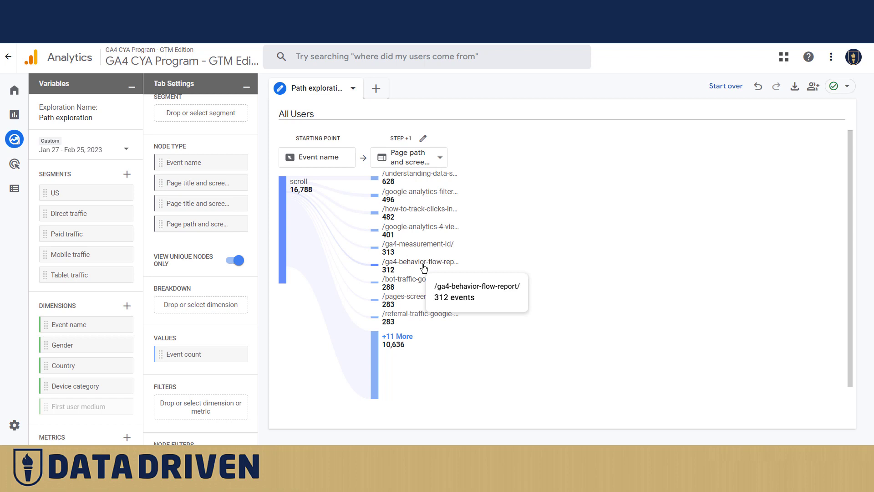
left_click(375, 269)
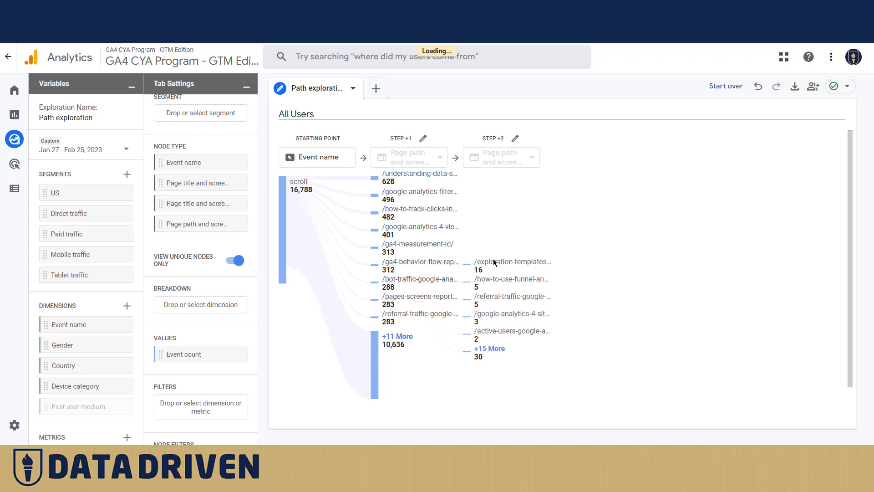
mouse_move(500, 268)
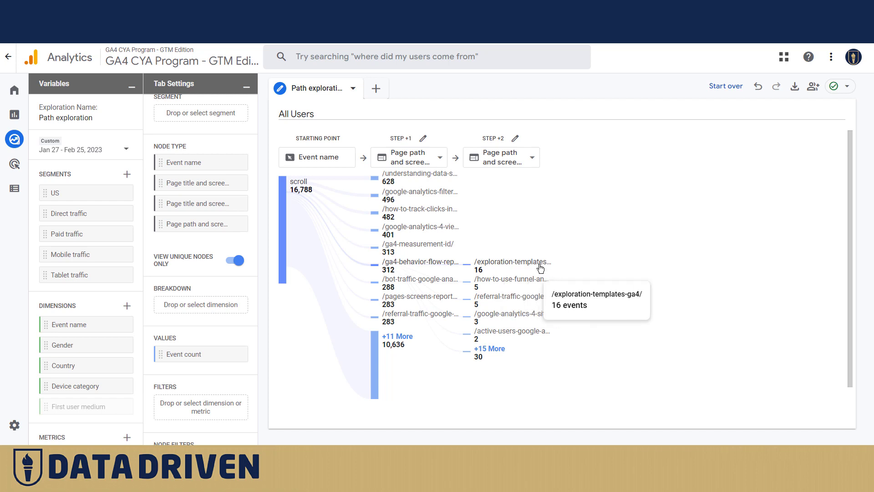
mouse_move(516, 285)
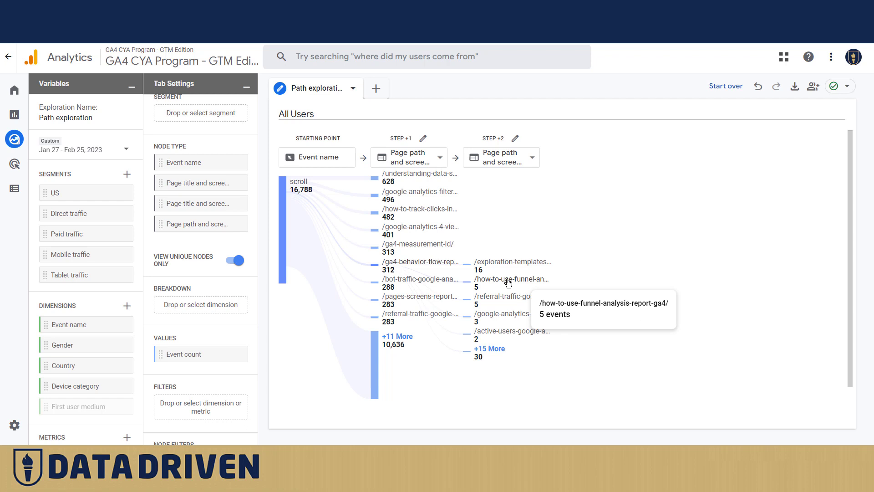
mouse_move(509, 299)
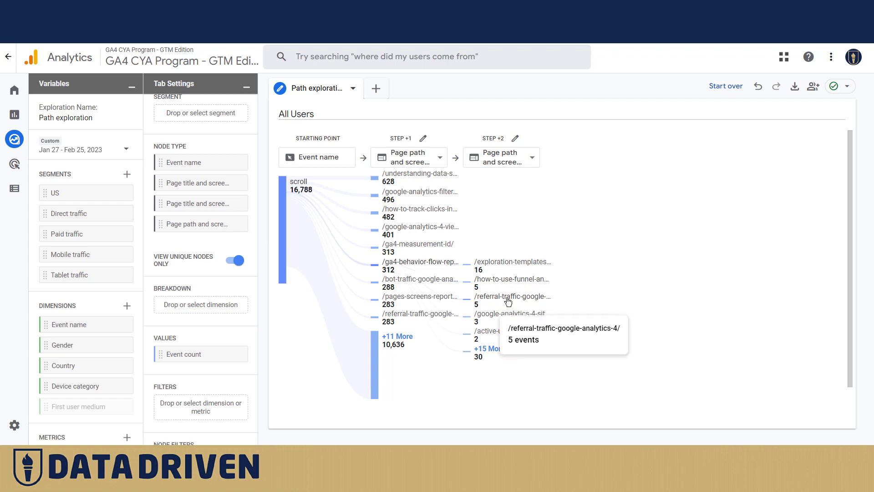
left_click(524, 160)
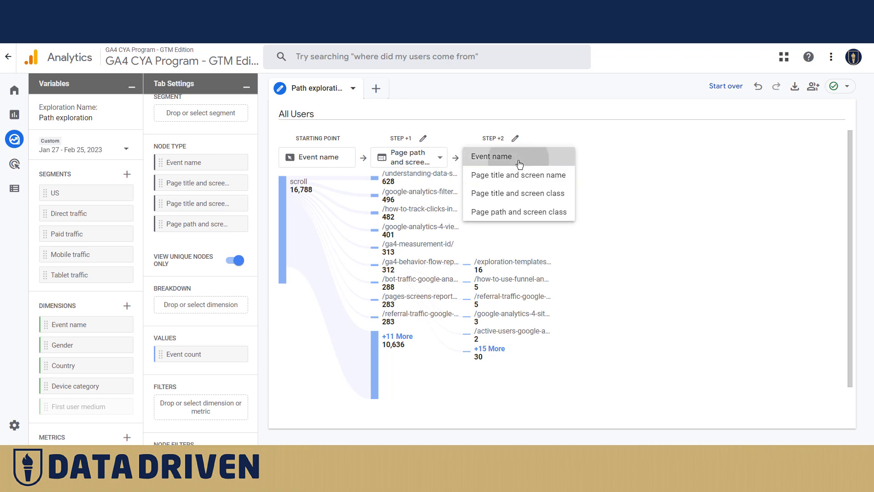
left_click(520, 163)
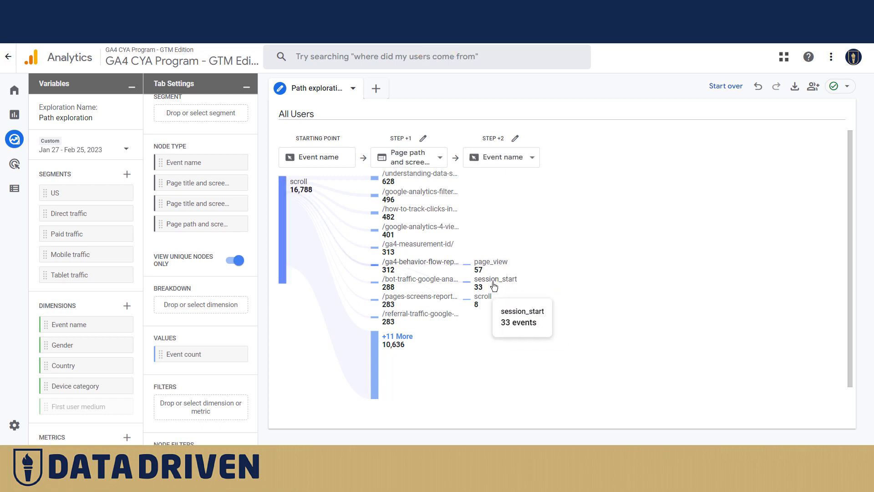
Step: Limit step +1 nodes to the homepage '/', unchecking the nine other listed pages
left_click(423, 139)
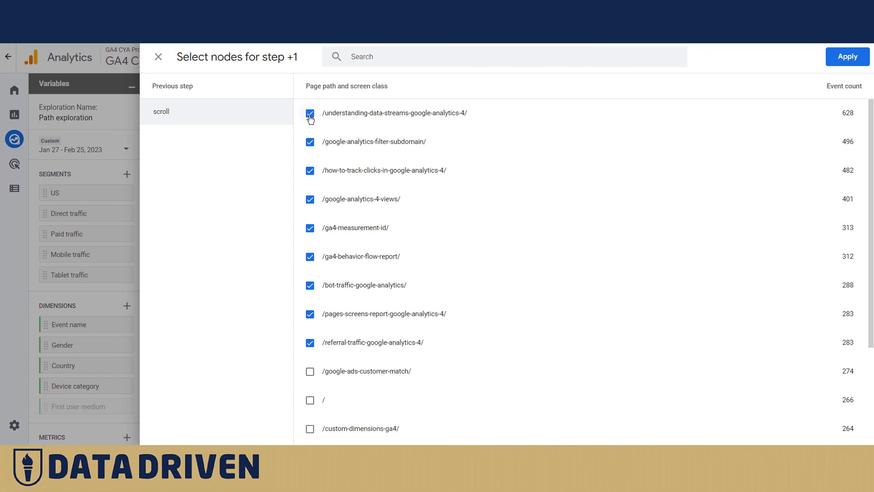
left_click(310, 113)
left_click(310, 142)
left_click(310, 171)
left_click(310, 200)
left_click(310, 228)
left_click(310, 257)
left_click(310, 285)
left_click(310, 314)
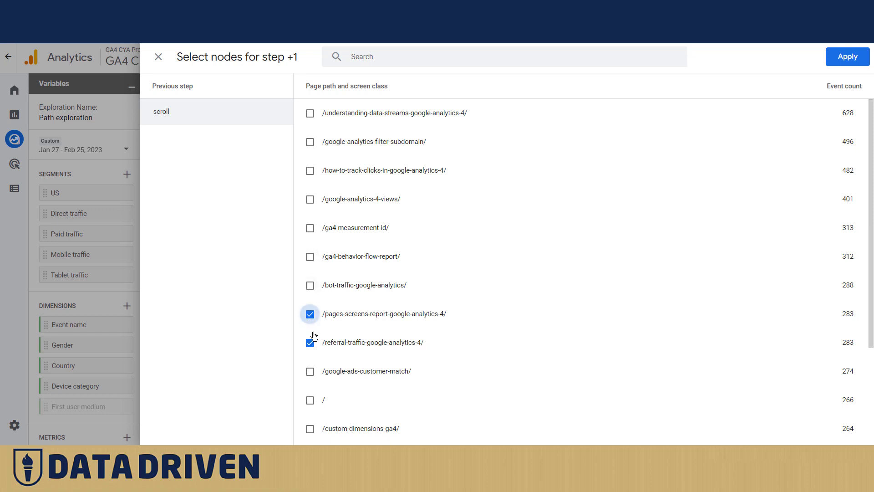
left_click(310, 343)
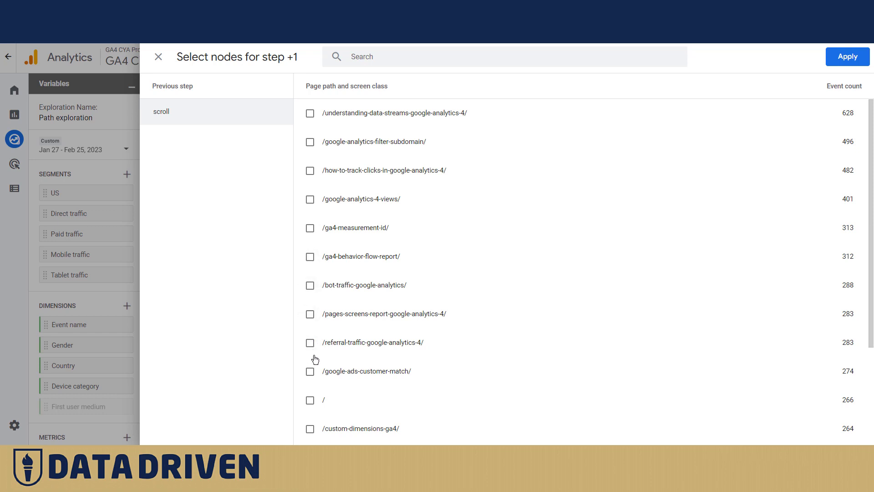
left_click(310, 400)
left_click(844, 58)
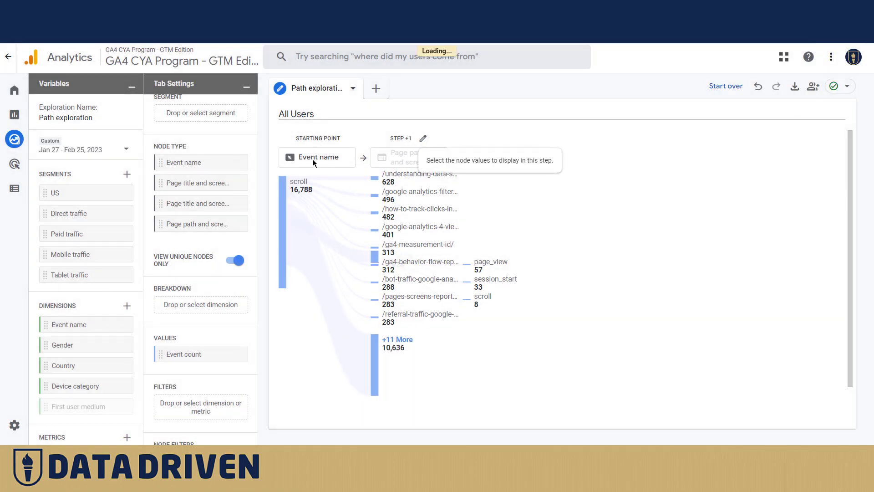
Step: Restart the path at session_start with page paths shown at step +1
left_click(282, 200)
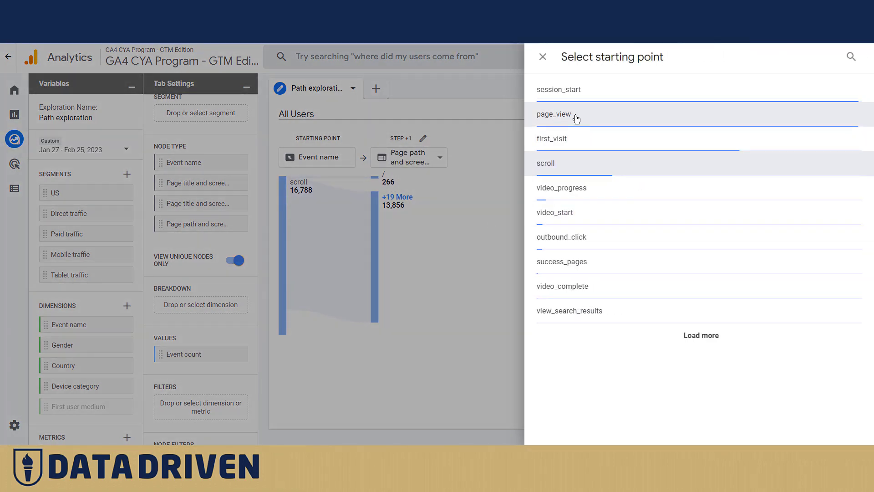
left_click(570, 89)
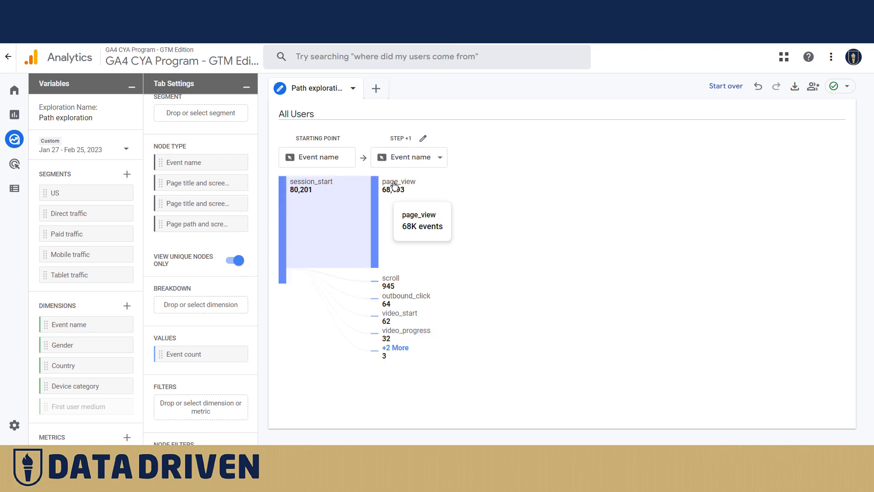
left_click(421, 158)
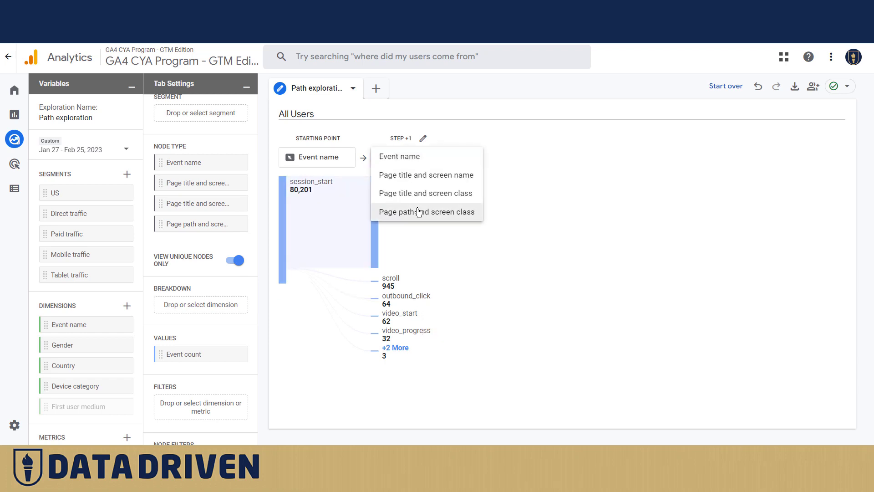
left_click(416, 212)
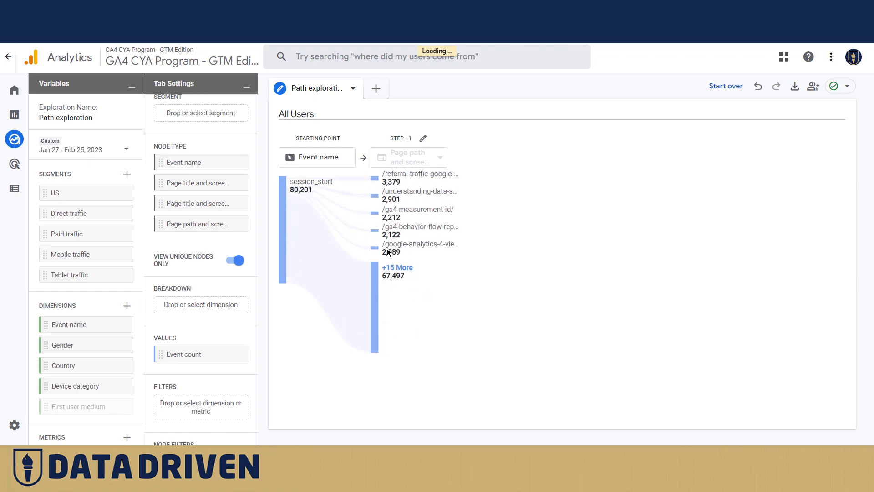
Step: Narrow step +1 to the homepage '/', dropping the five other preselected pages
left_click(423, 138)
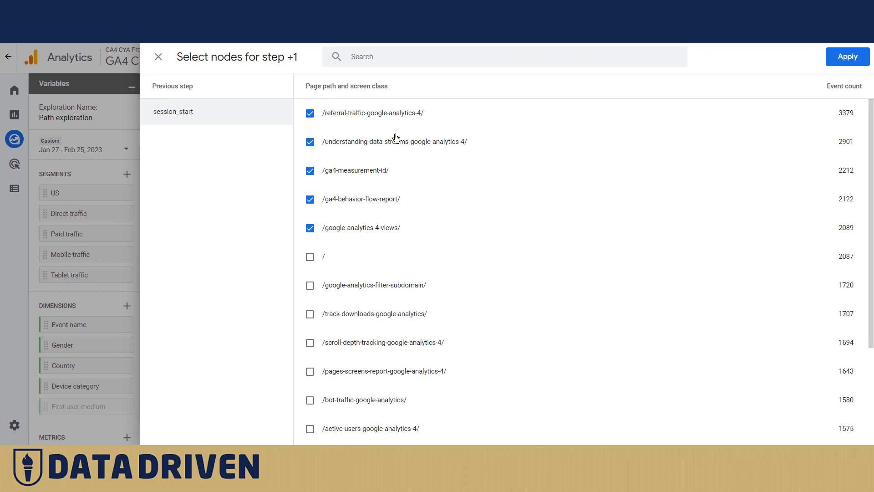
left_click(310, 114)
left_click(310, 142)
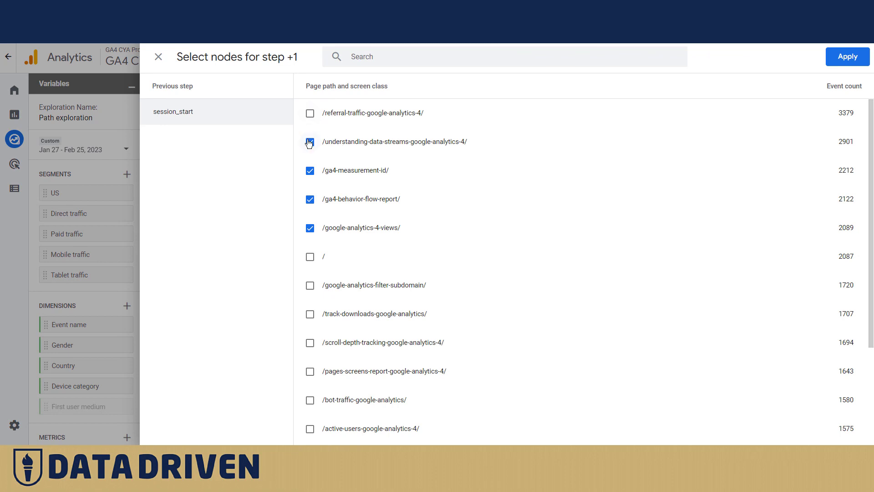
left_click(311, 170)
left_click(310, 200)
left_click(310, 228)
left_click(310, 256)
left_click(833, 63)
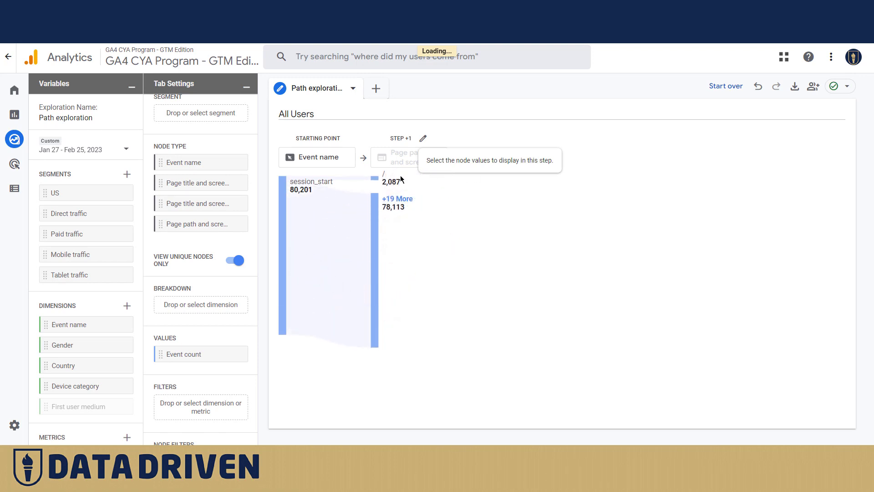
Step: Expand the homepage node into next pages such as /all-programs/ and /blog/
left_click(378, 181)
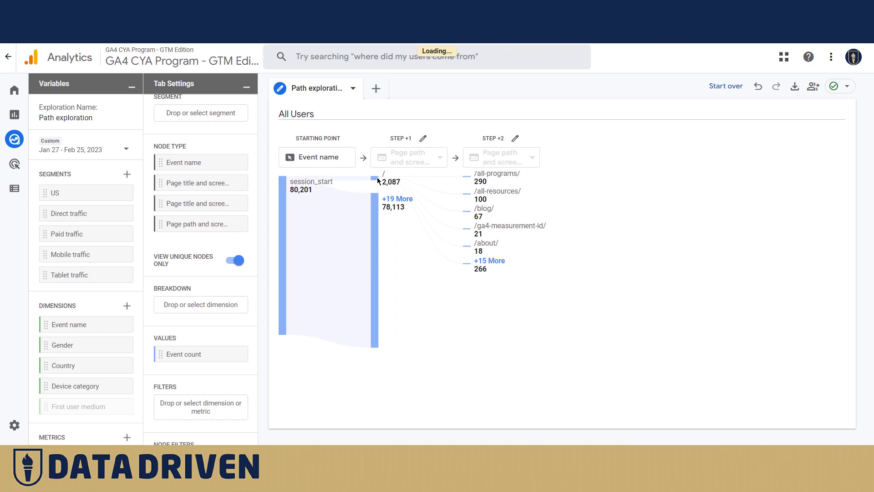
mouse_move(487, 178)
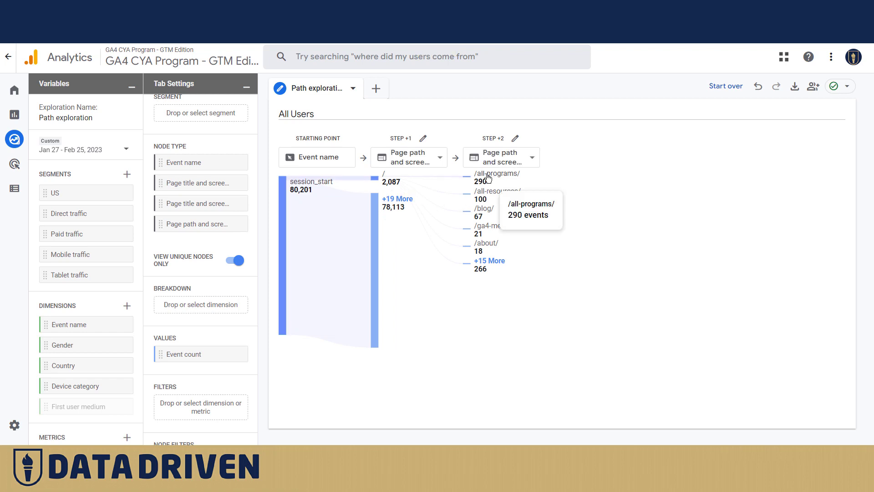
mouse_move(510, 193)
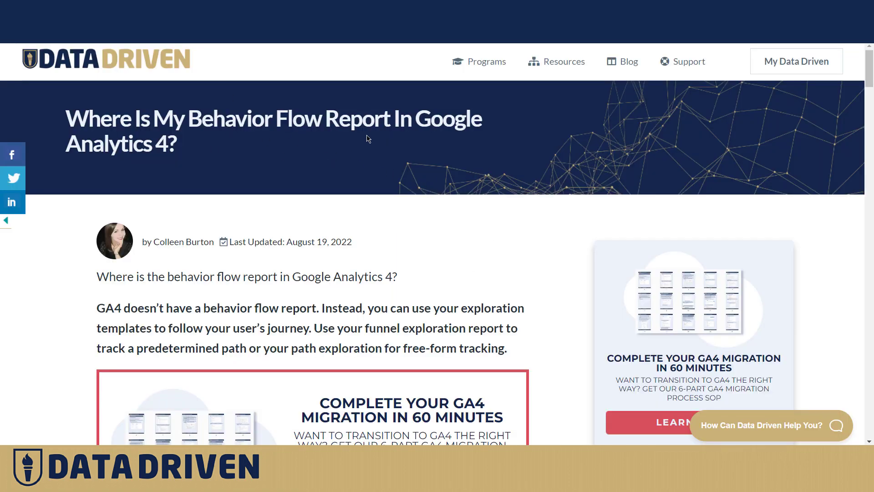
scroll(368, 138, "down", 10)
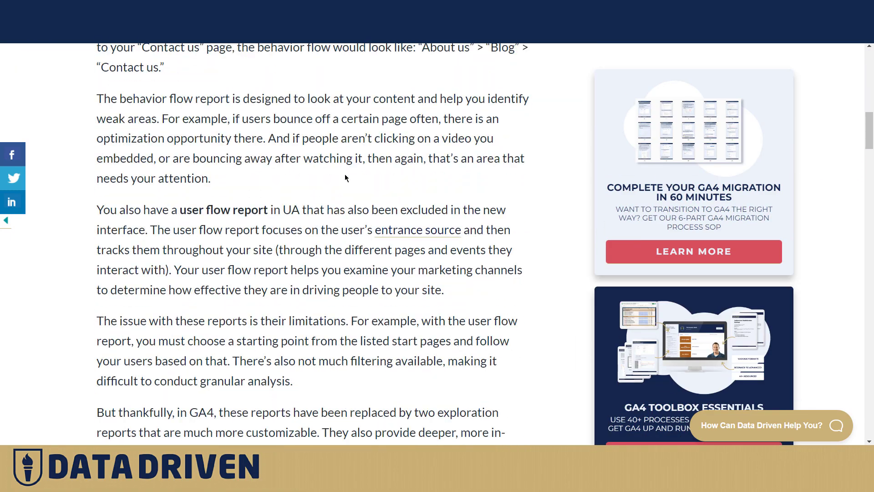
scroll(345, 178, "down", 15)
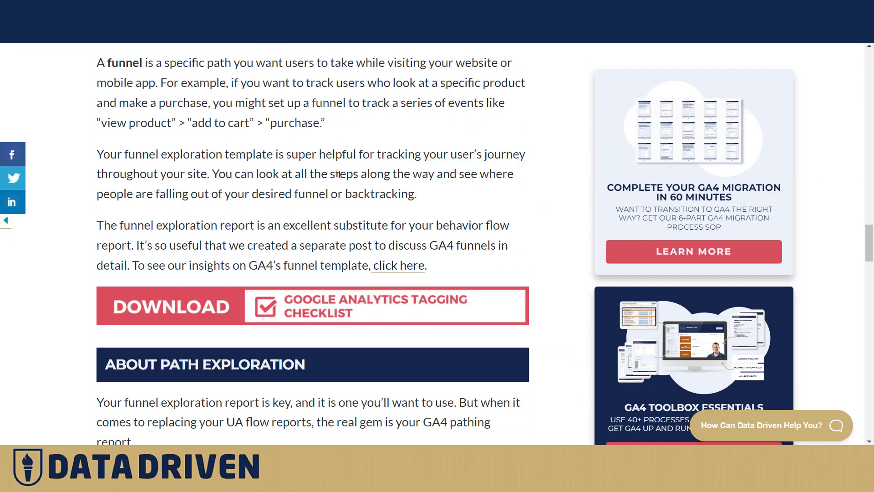
scroll(339, 175, "down", 15)
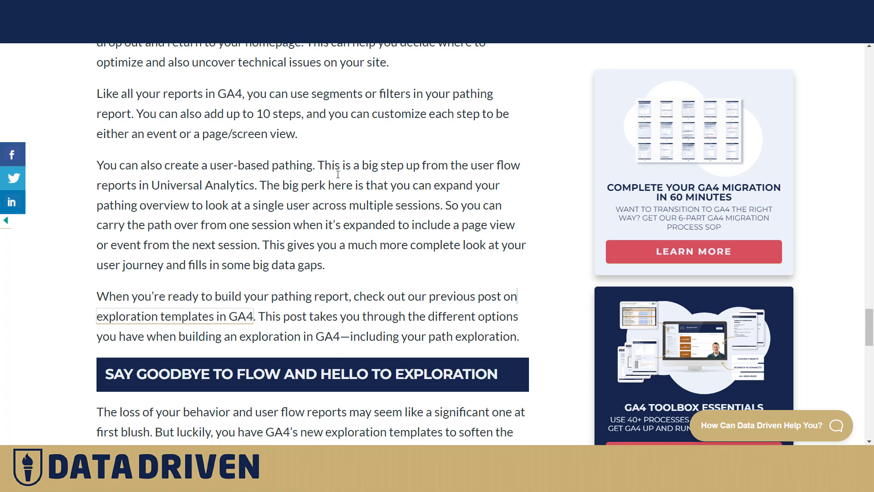
scroll(337, 175, "down", 5)
scroll(338, 174, "up", 3)
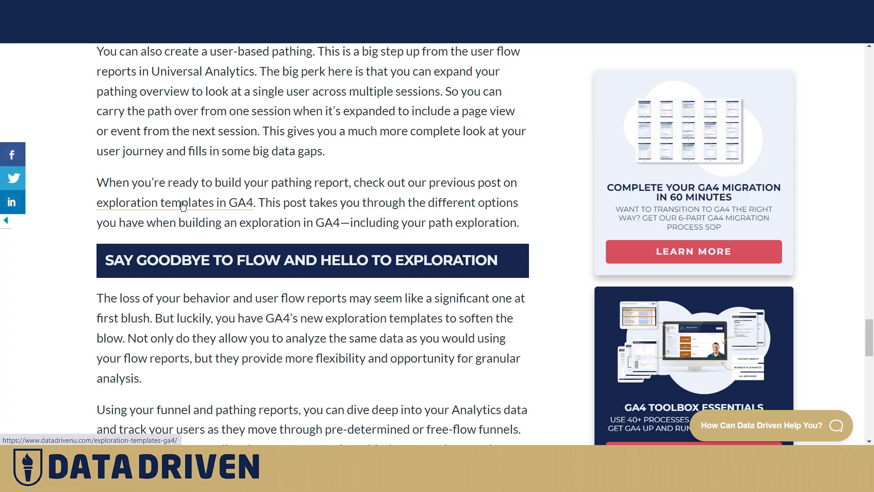
left_click(195, 203)
scroll(265, 214, "up", 15)
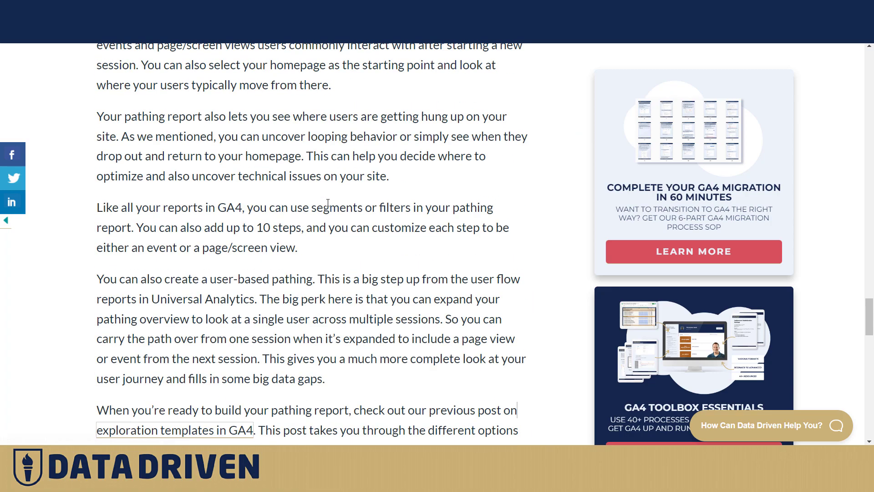
scroll(328, 202, "up", 10)
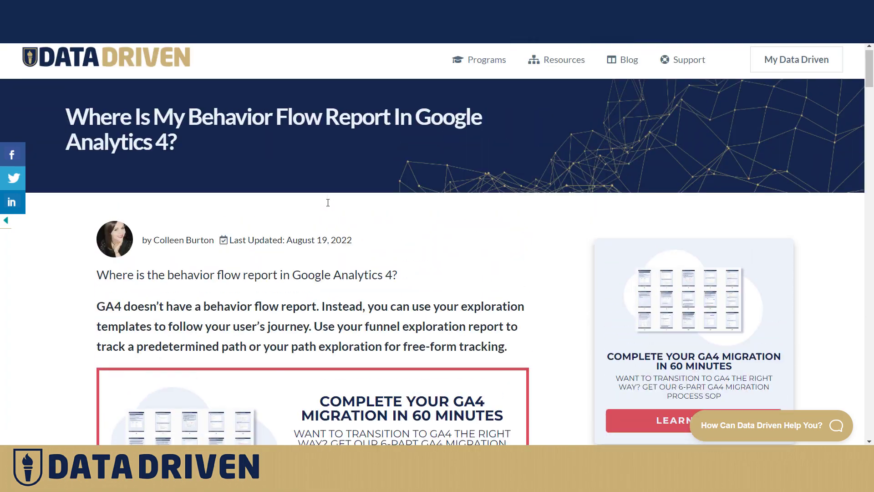
Step: Return to the path exploration and apply the Mobile traffic segment
left_click(84, 65)
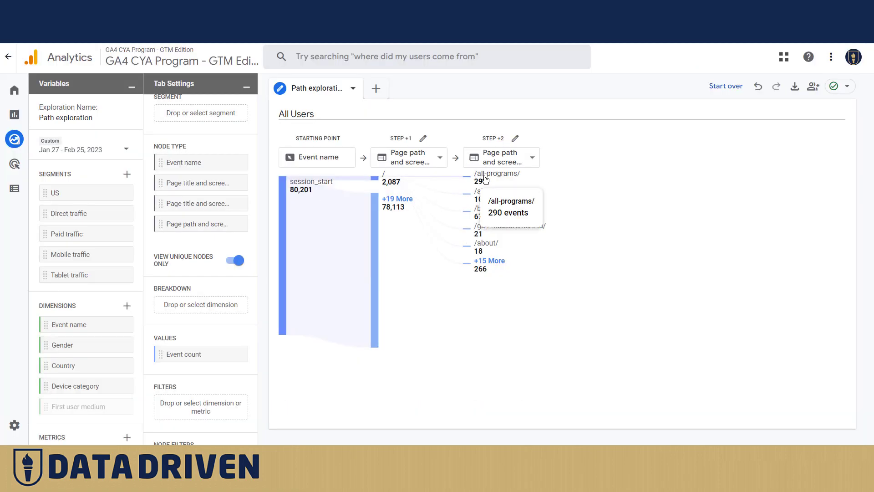
mouse_move(480, 200)
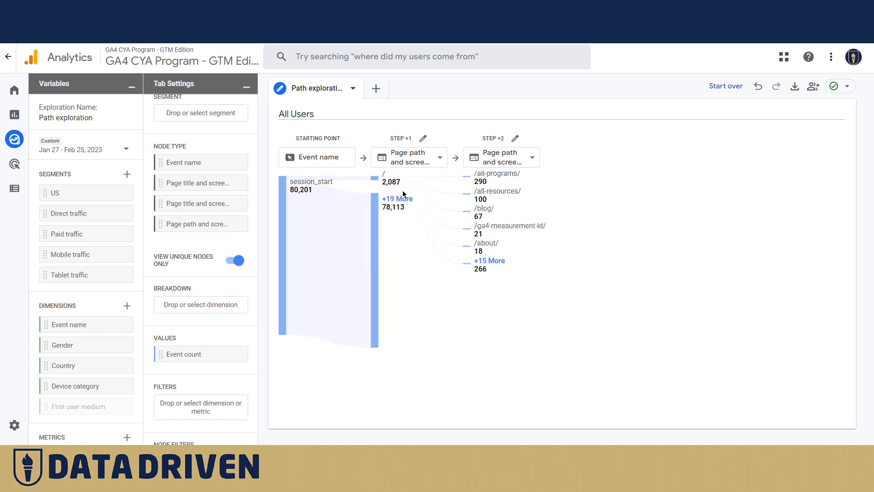
mouse_move(380, 183)
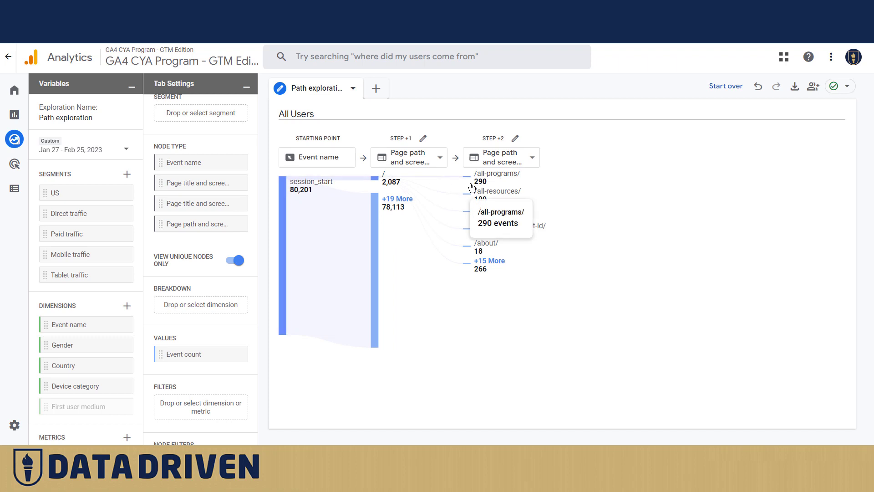
scroll(87, 205, "down", 2)
scroll(200, 219, "up", 2)
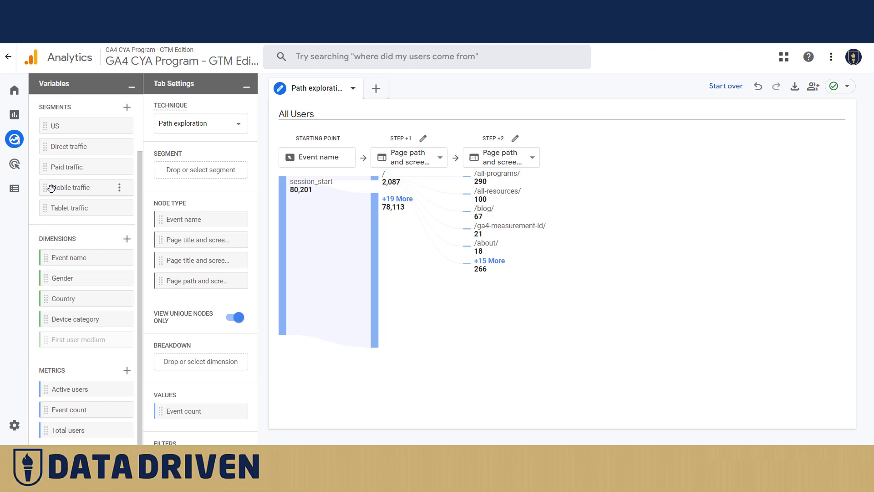
double_click(68, 187)
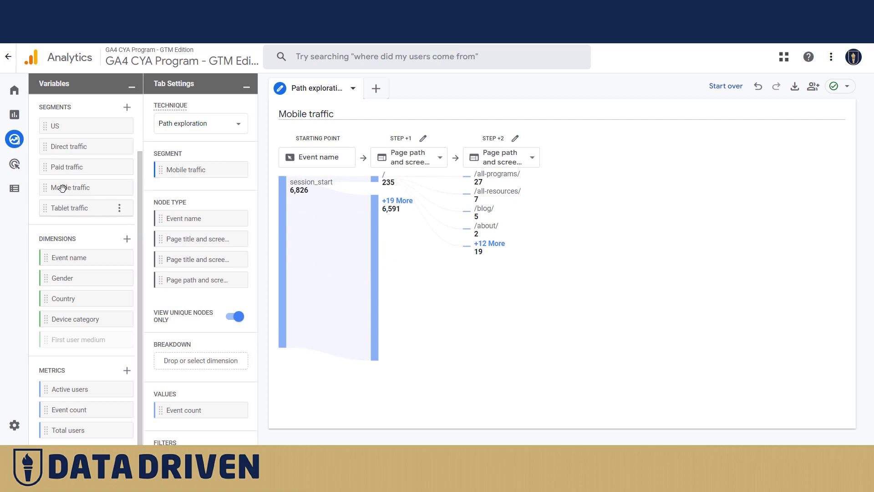
Step: Try the Tablet traffic segment, then remove both Mobile and Tablet segments
double_click(63, 210)
left_click(233, 170)
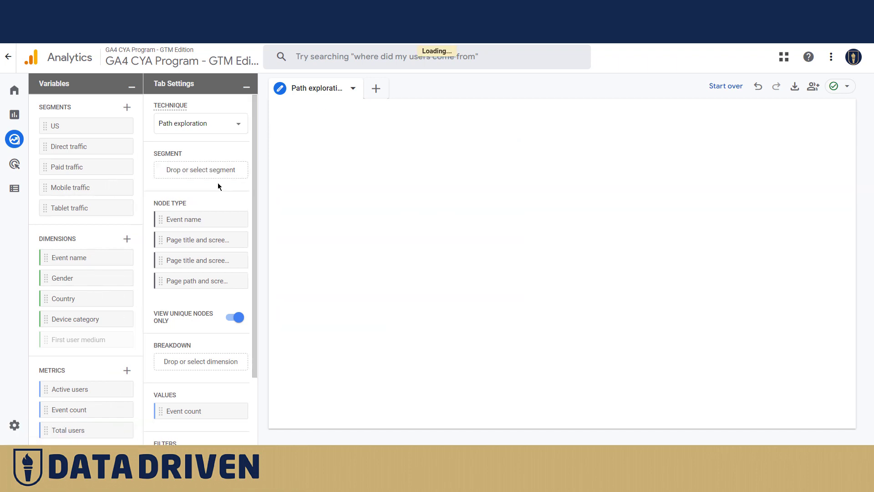
double_click(67, 210)
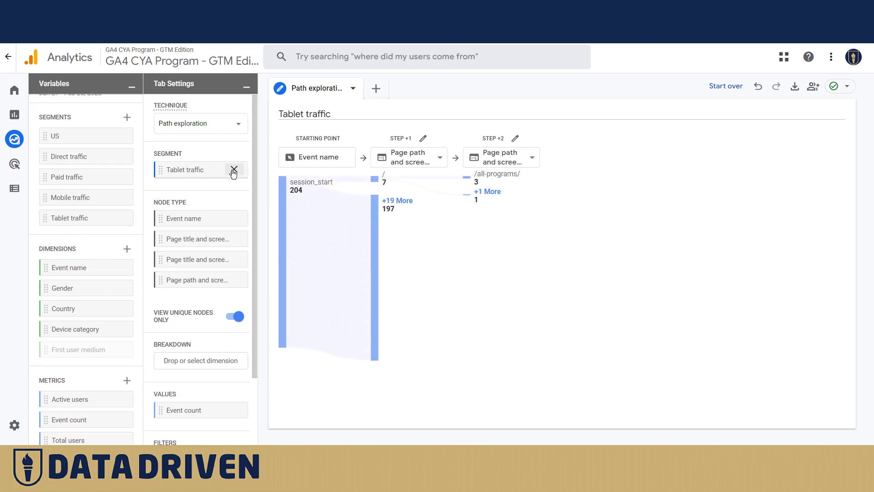
left_click(233, 170)
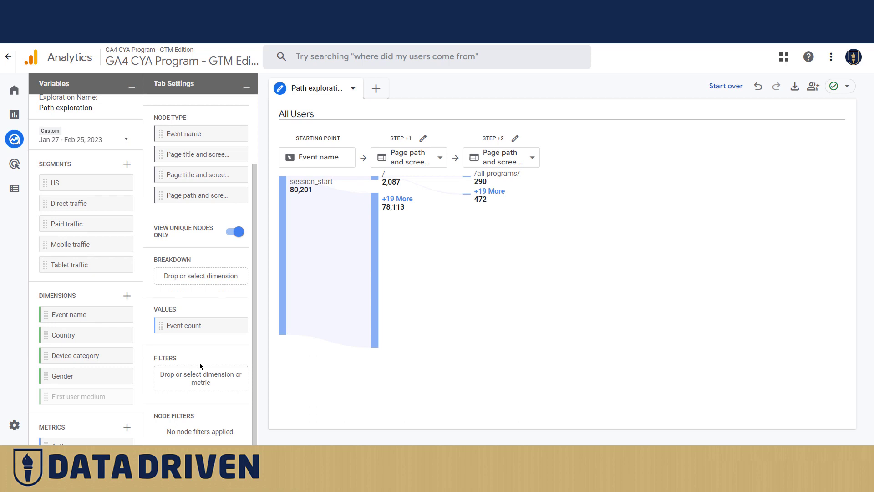
Step: Add and apply a Device category filter that exactly matches desktop
left_click(193, 377)
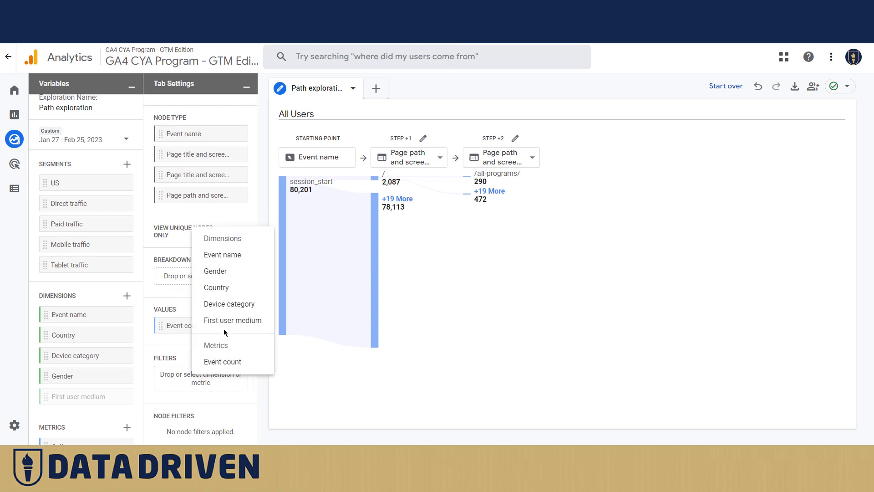
left_click(221, 305)
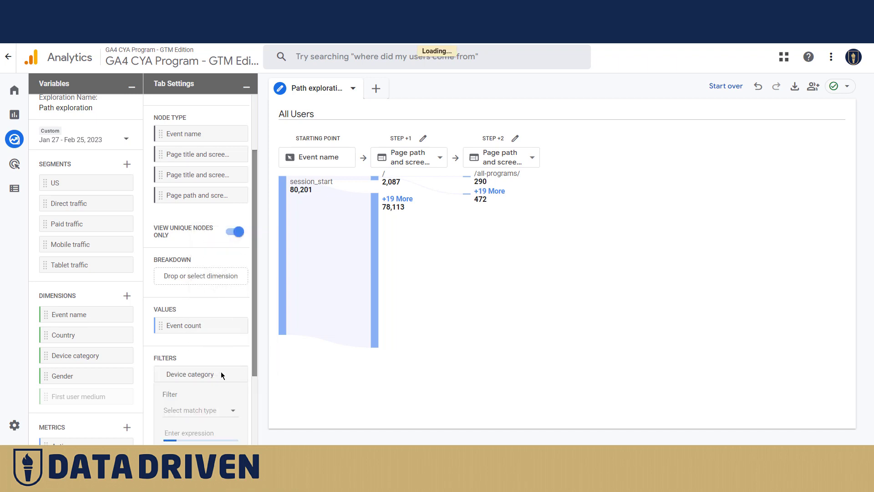
left_click(204, 415)
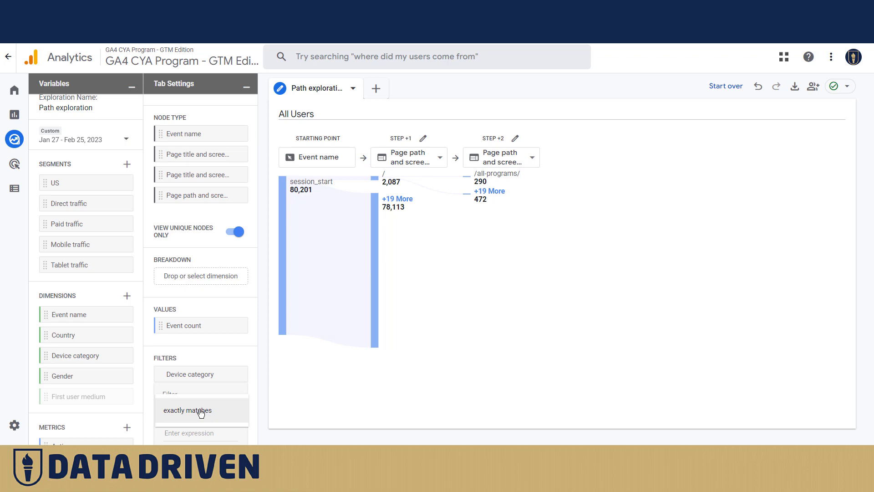
left_click(200, 412)
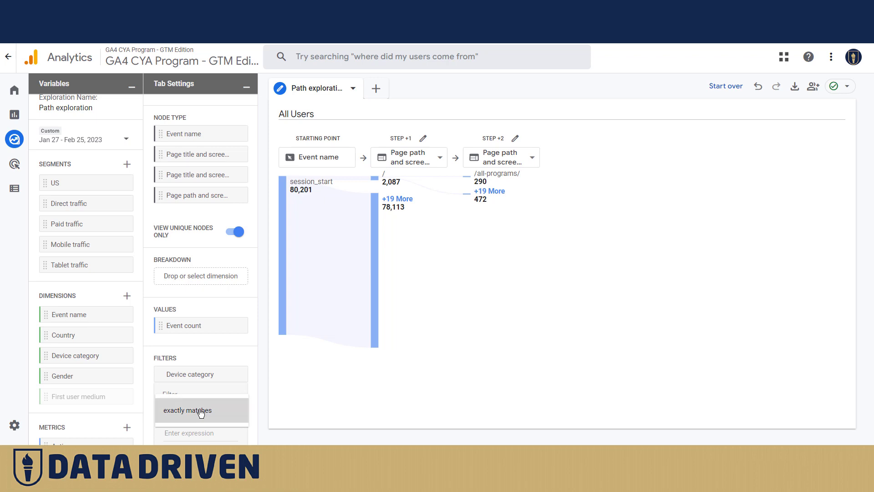
scroll(221, 362, "down", 3)
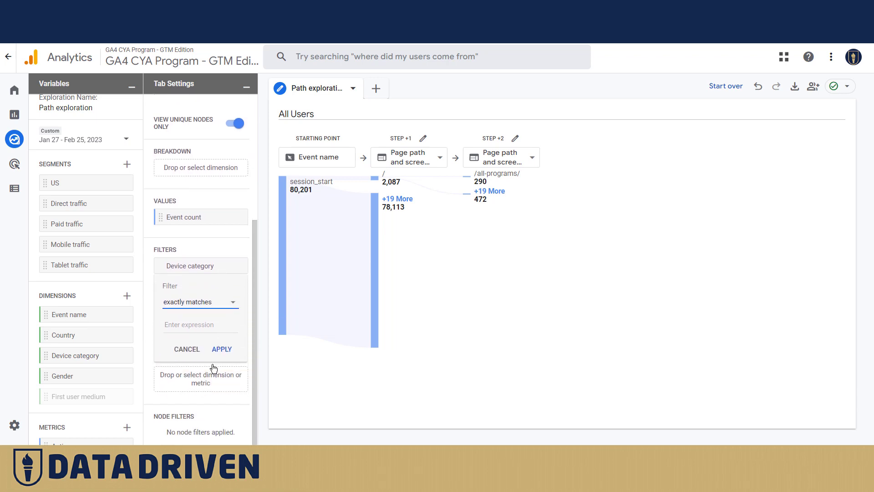
left_click(192, 325)
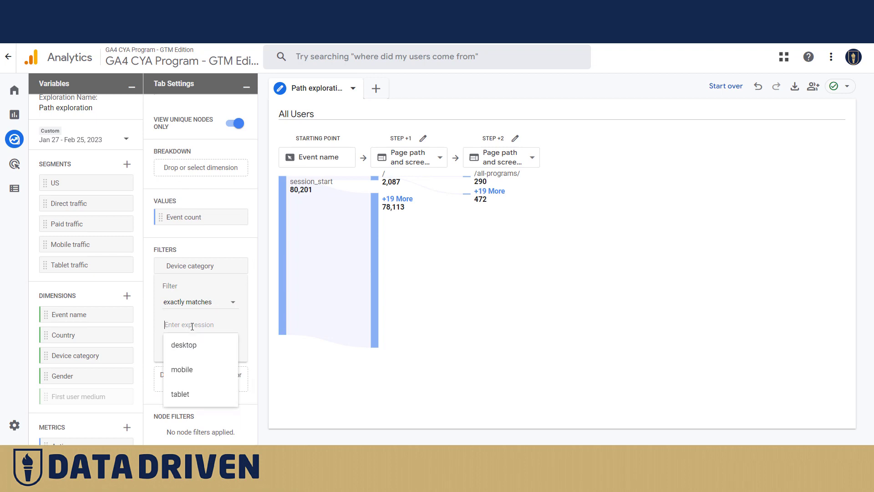
left_click(195, 349)
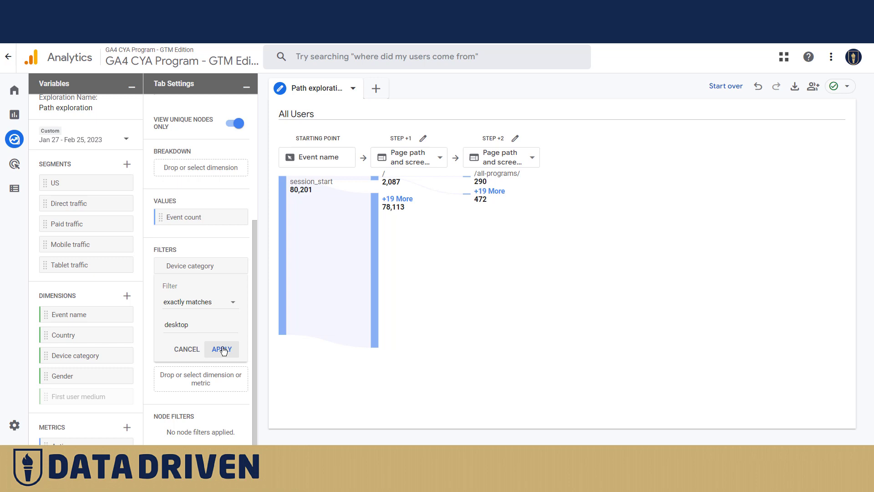
left_click(221, 350)
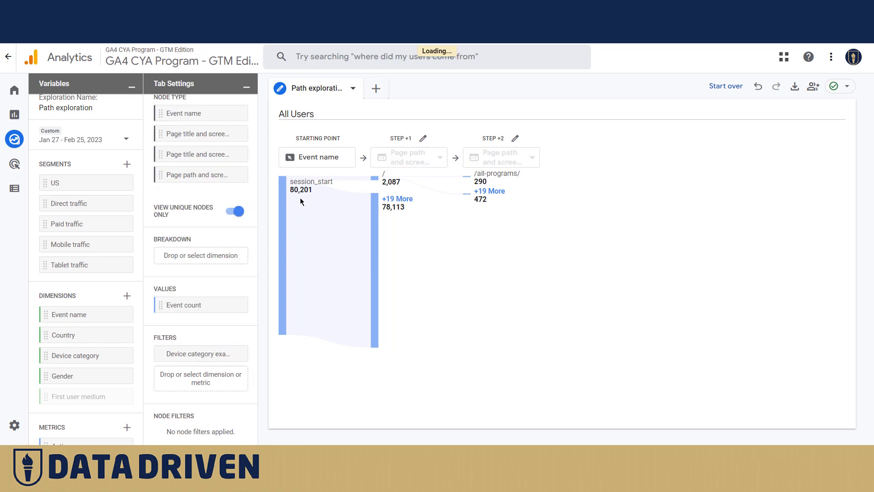